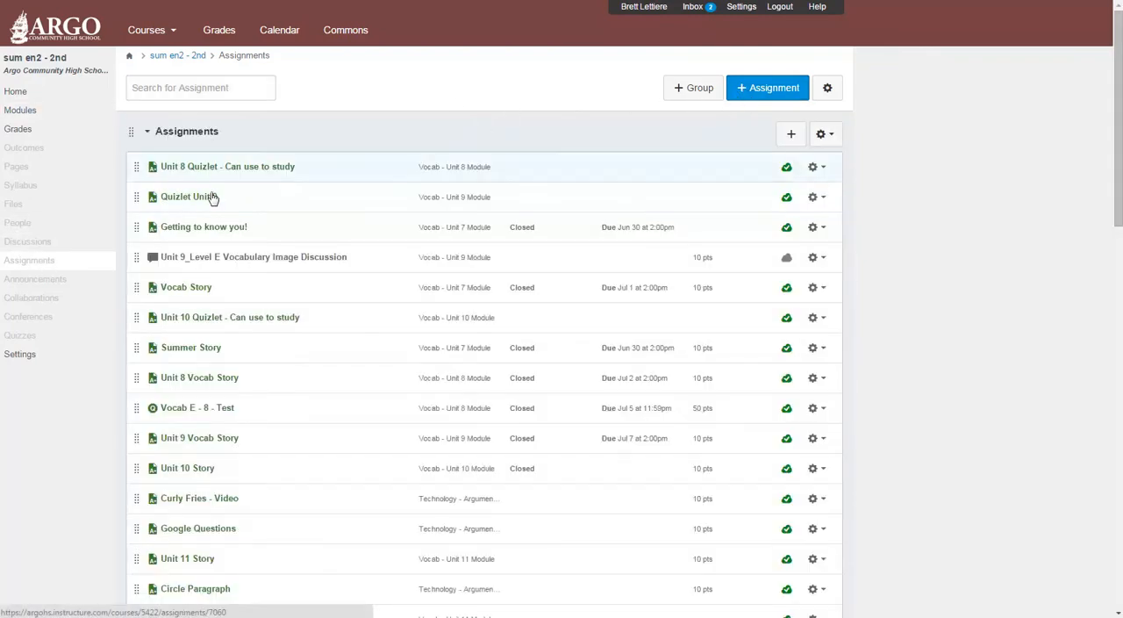
# Look through the course's assignment list, from the Assignments group down to the Writing group.
pyautogui.scroll(-5, 226, 382)
pyautogui.scroll(5, 219, 378)
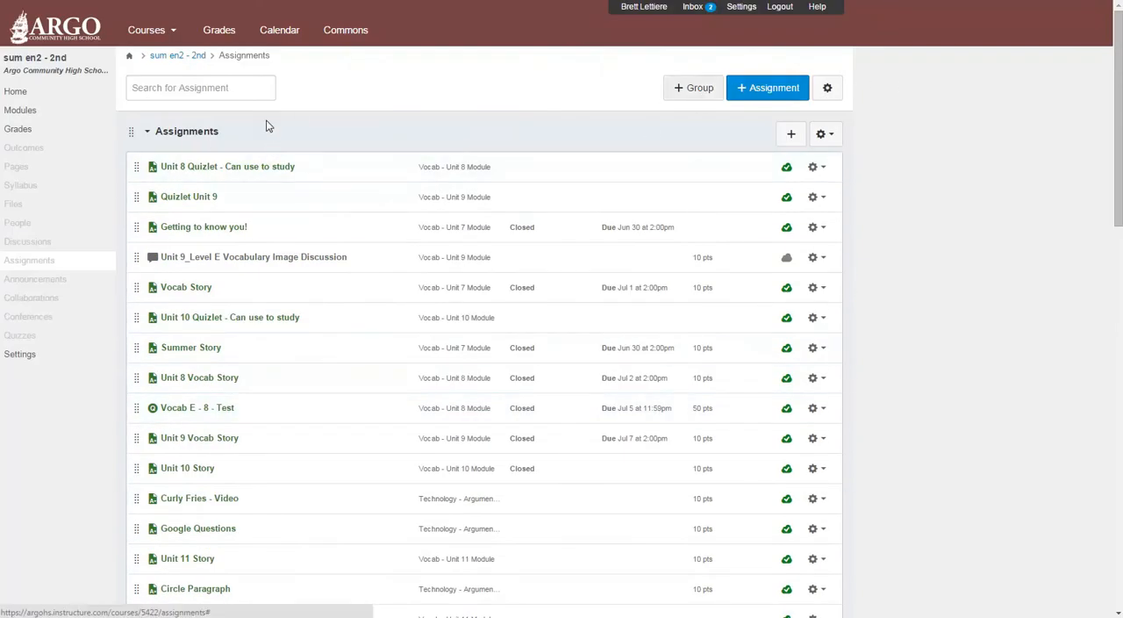
pyautogui.moveTo(230, 143)
pyautogui.mouseDown()
pyautogui.moveTo(195, 136)
pyautogui.moveTo(243, 166)
pyautogui.moveTo(244, 149)
pyautogui.mouseUp()
pyautogui.scroll(-4, 237, 253)
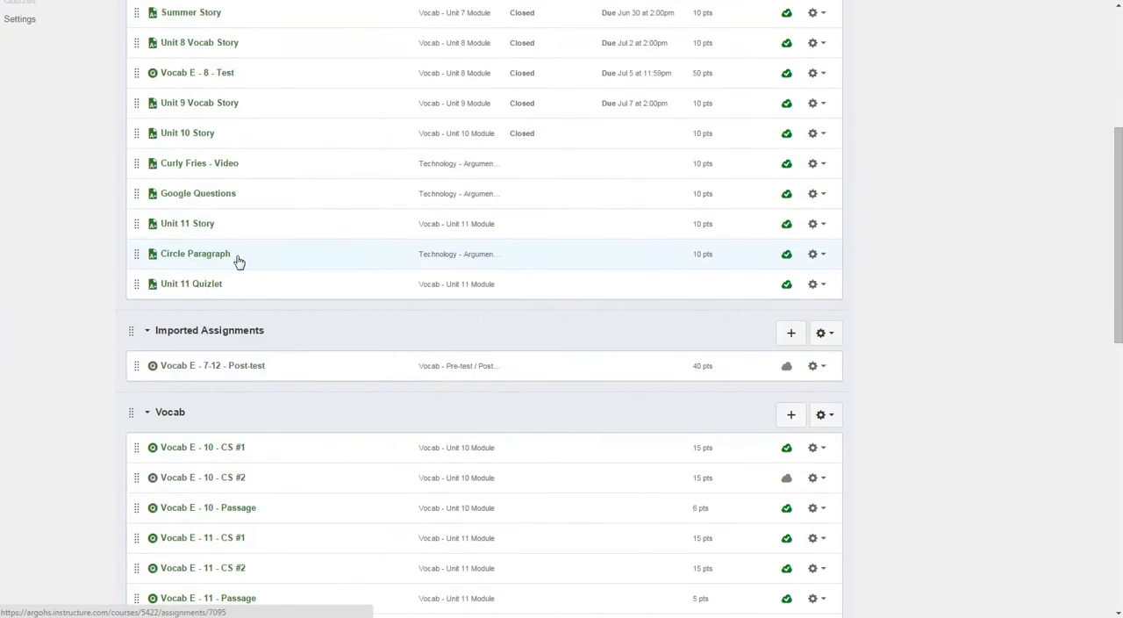
pyautogui.scroll(-4, 187, 264)
pyautogui.scroll(-5, 192, 155)
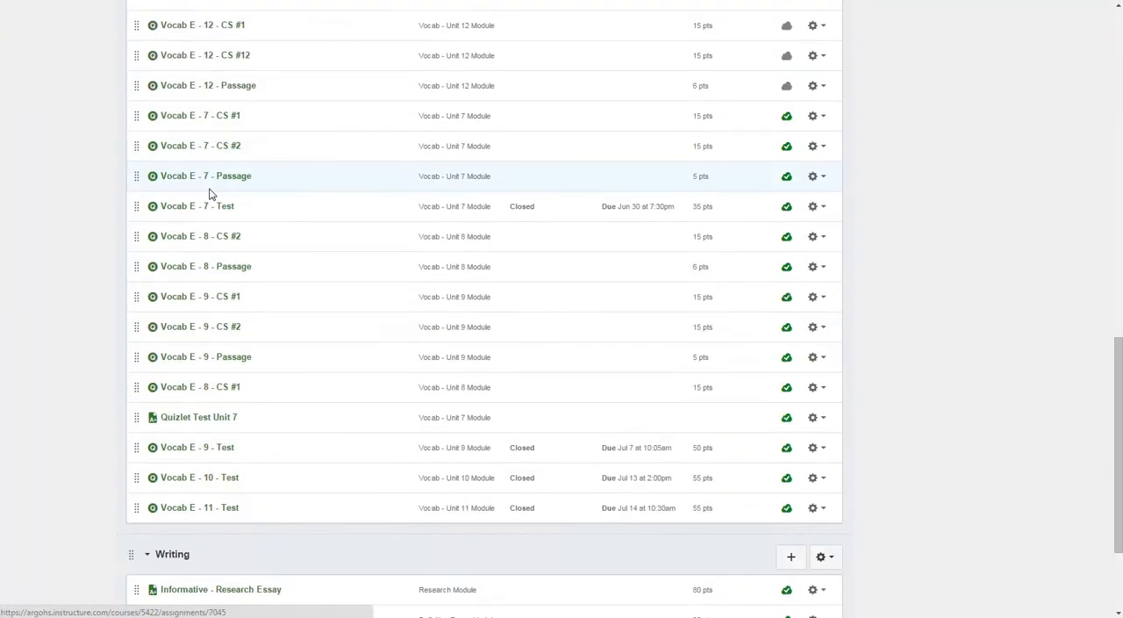
pyautogui.scroll(6, 277, 359)
pyautogui.scroll(10, 277, 359)
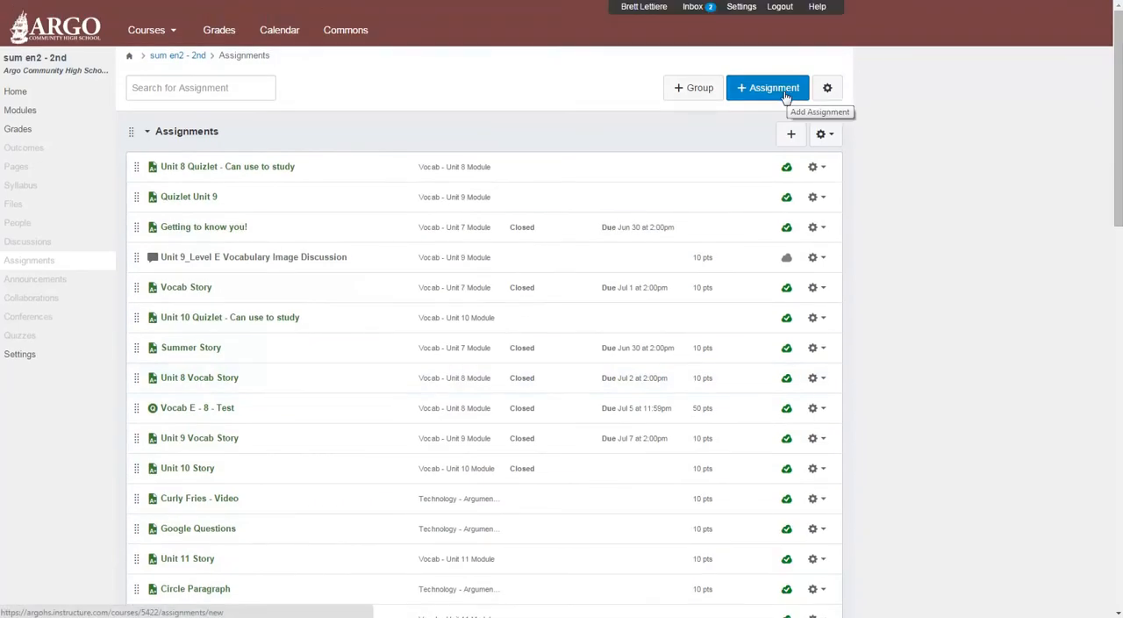
# Create a new assignment named "Definition Essay - Part 2".
pyautogui.click(785, 95)
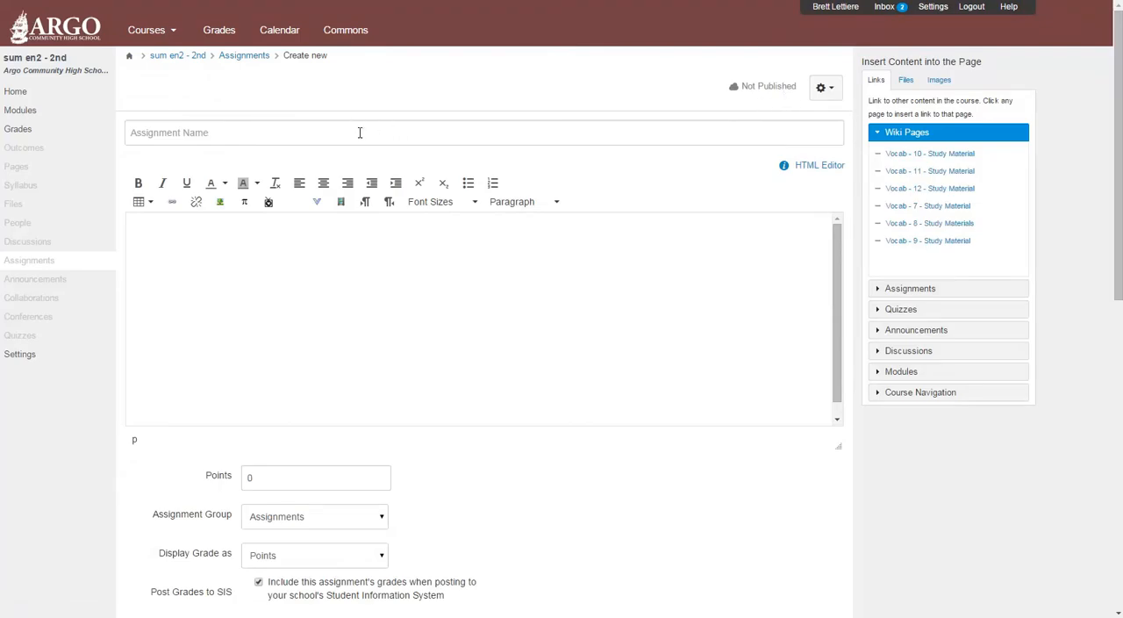
pyautogui.click(360, 134)
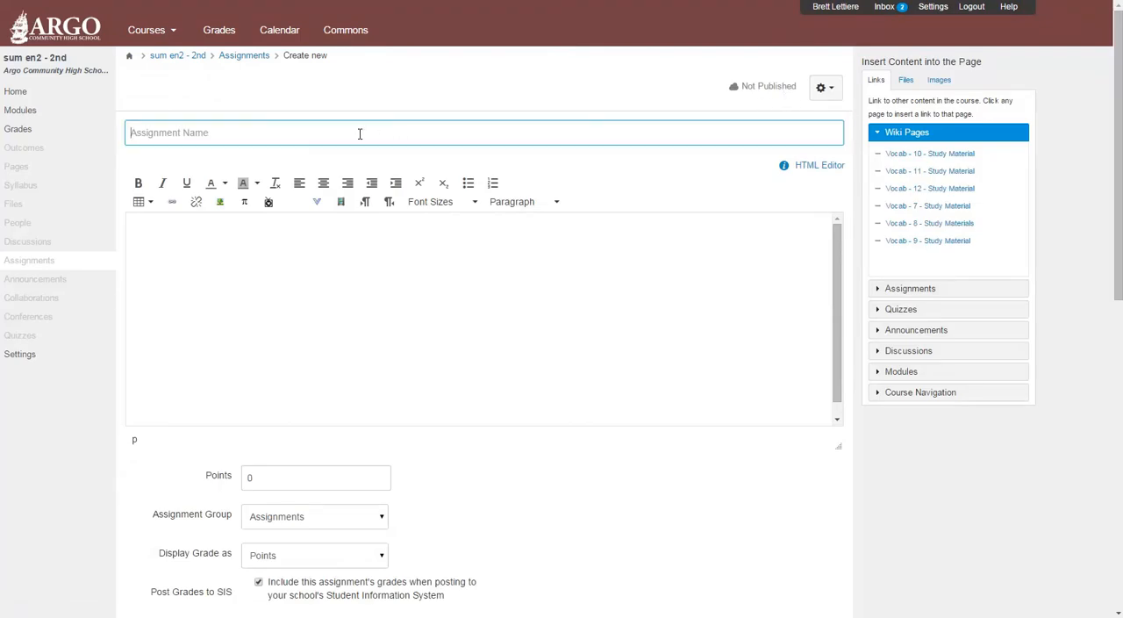
pyautogui.write('Definition Essay - Part 2')
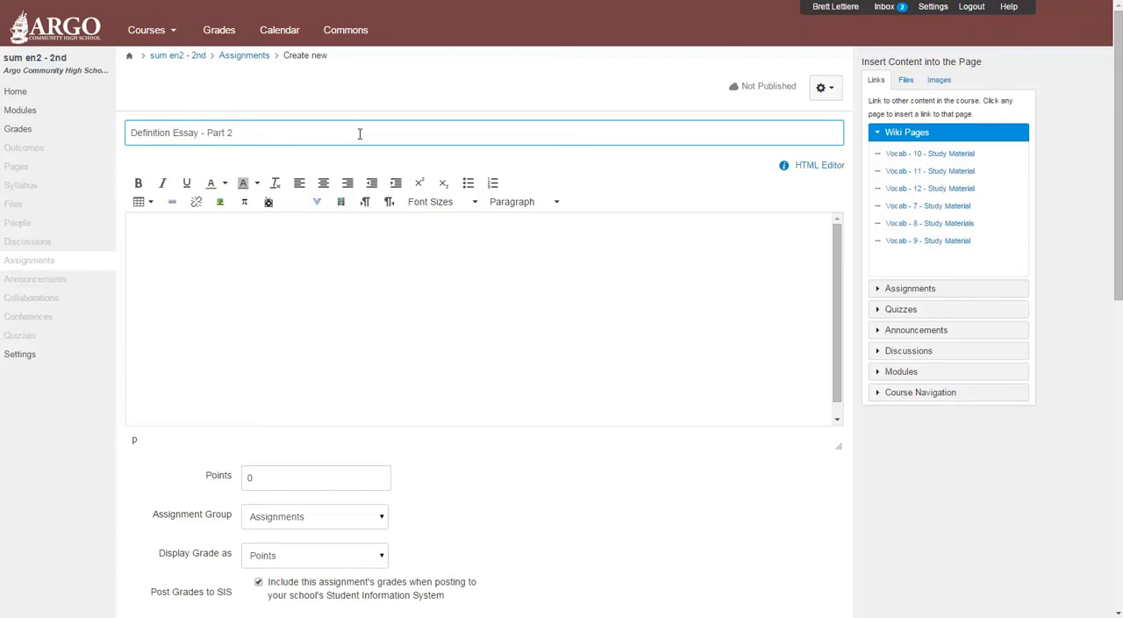
# View the empty assignment description in the HTML editor and return to the rich content editor.
pyautogui.click(349, 239)
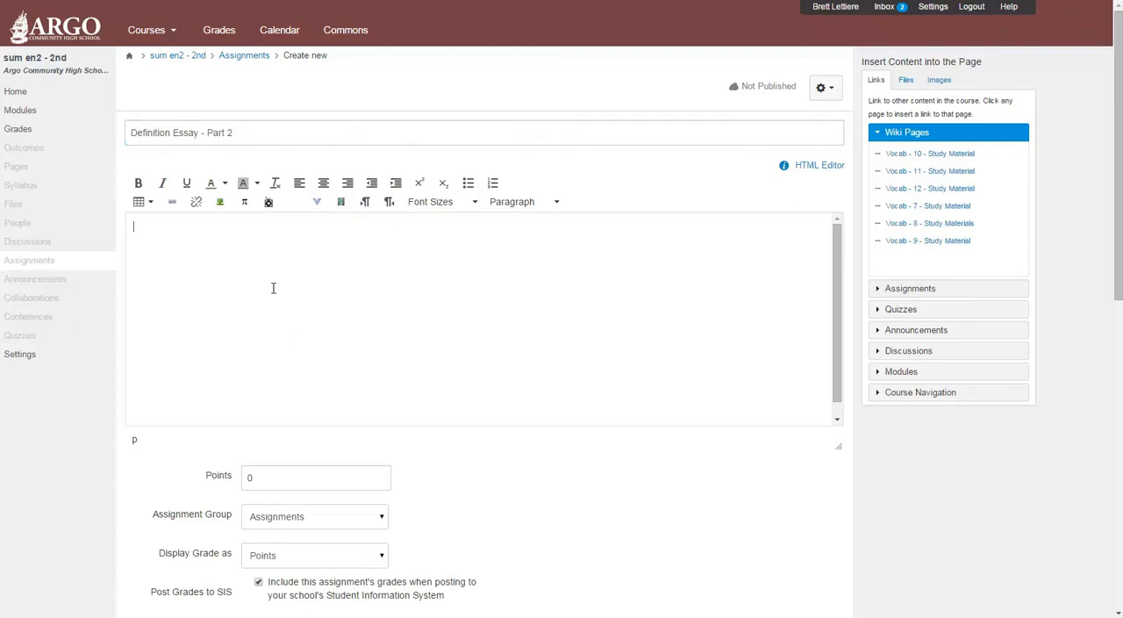
pyautogui.click(817, 175)
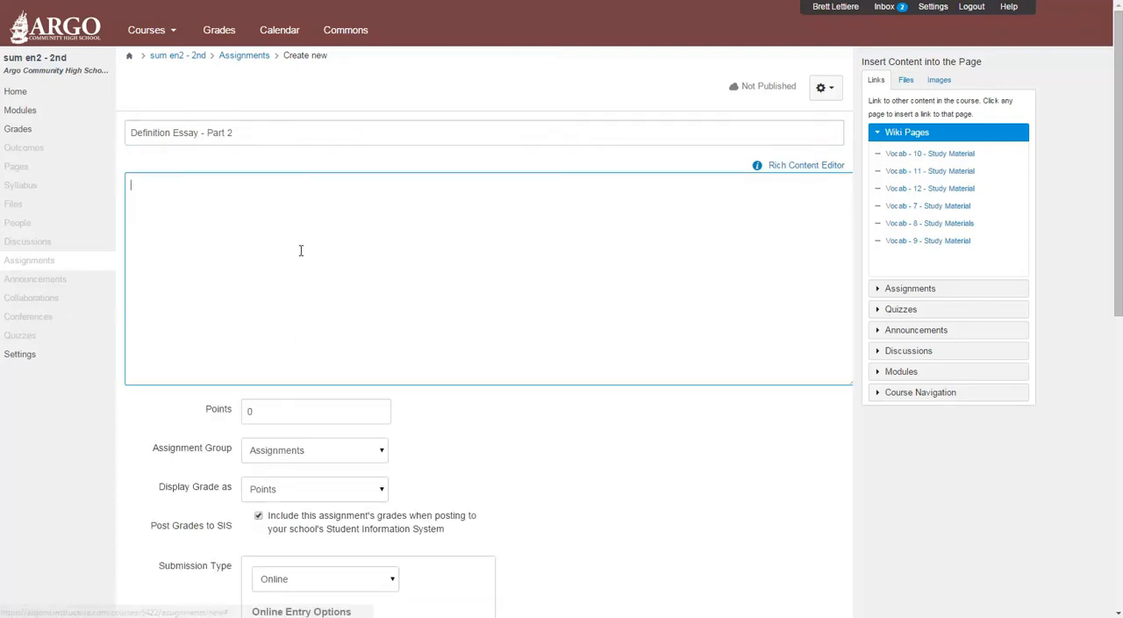
pyautogui.click(806, 166)
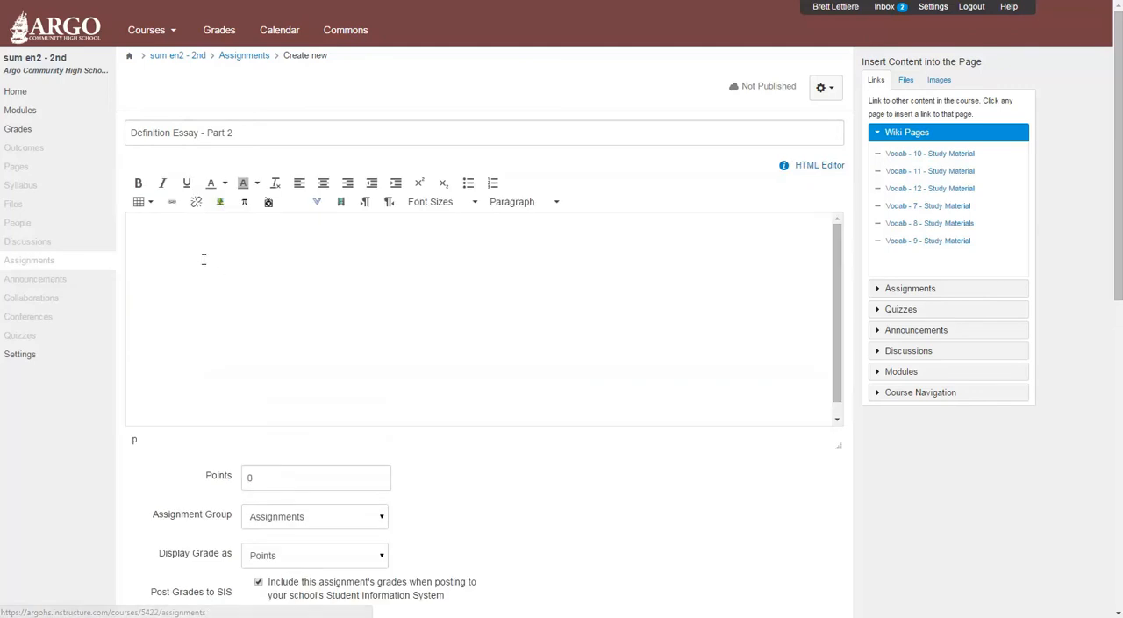
# Switch to the Word document with the essay instructions and copy all its text, from the opening paragraph through "Resources:".
pyautogui.moveTo(154, 614)
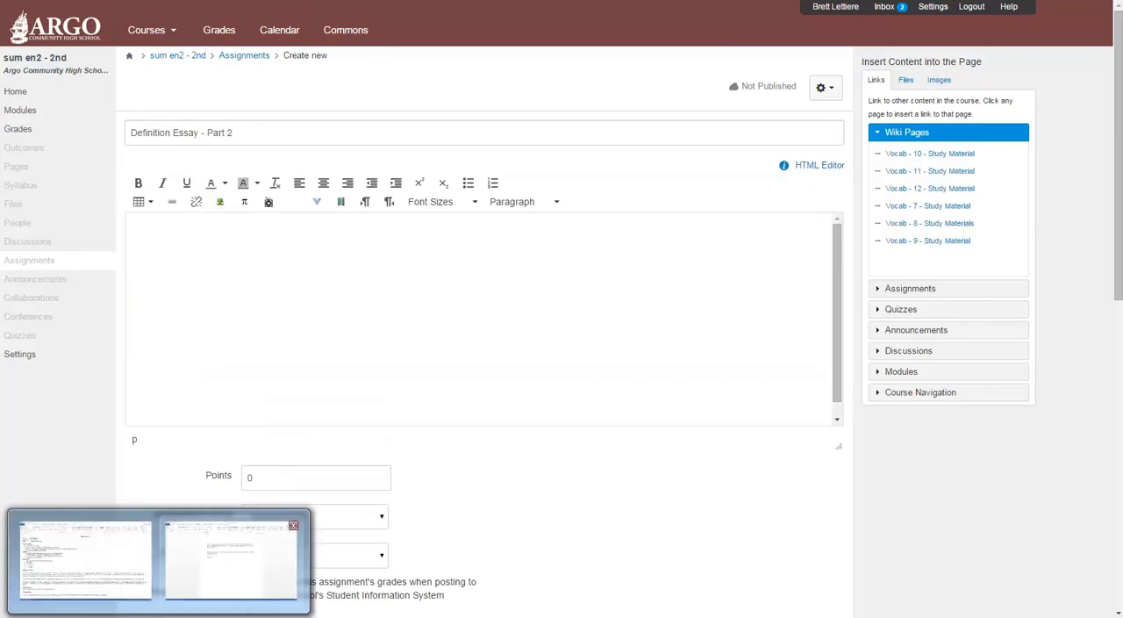
pyautogui.click(232, 553)
pyautogui.moveTo(353, 131); pyautogui.dragTo(441, 247)
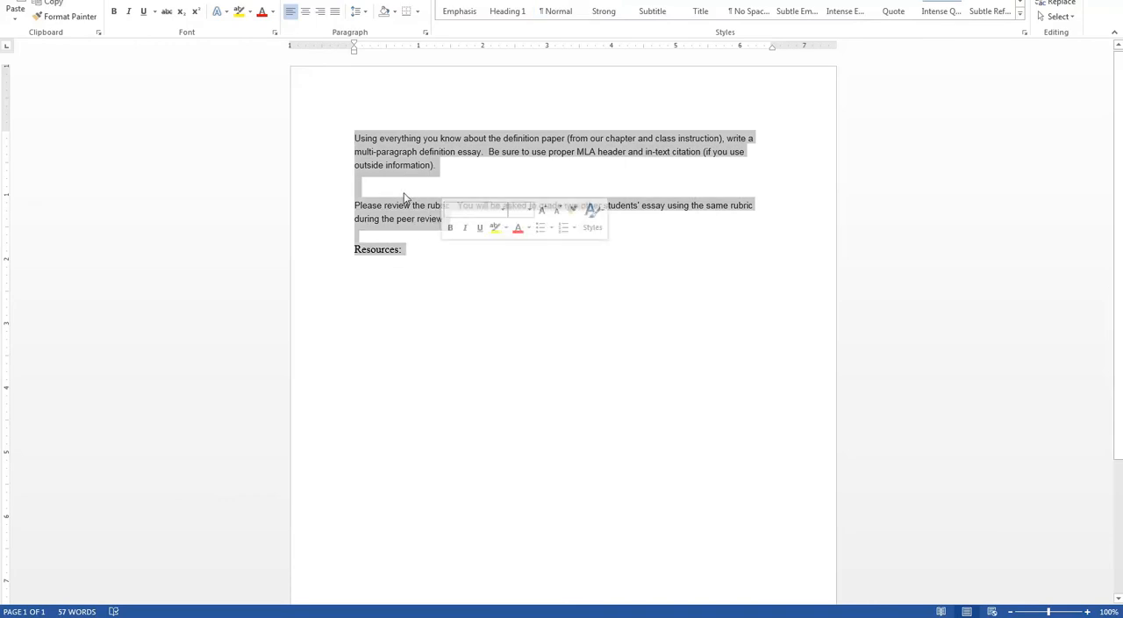
pyautogui.rightClick(397, 156)
pyautogui.click(433, 182)
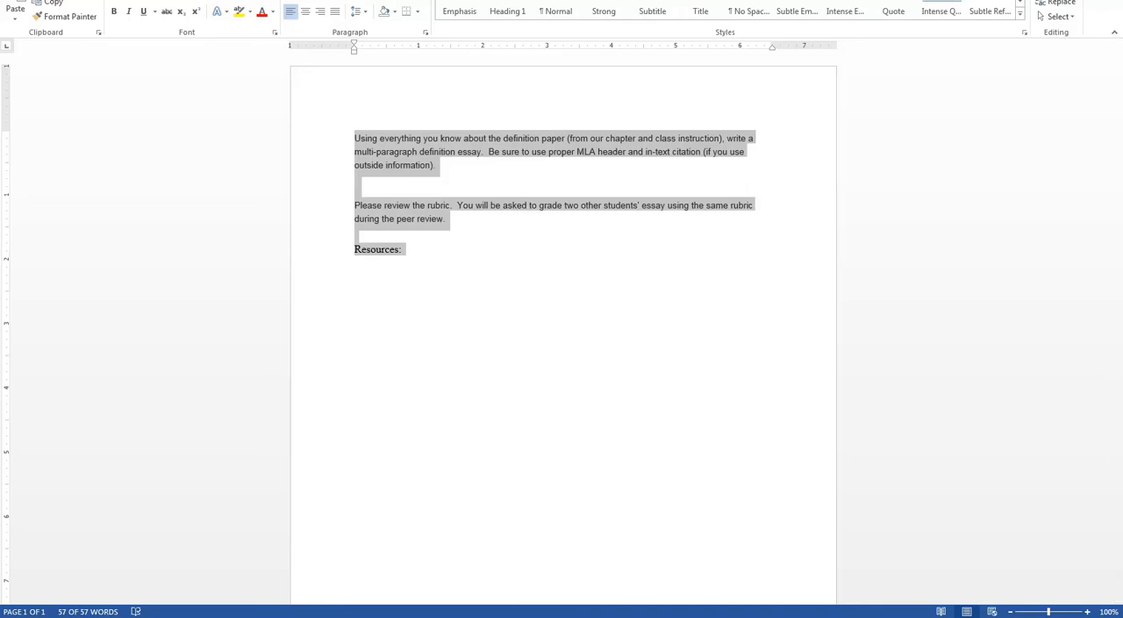
# Return to the new assignment in Canvas and paste the copied instructions into its description.
pyautogui.click(597, 576)
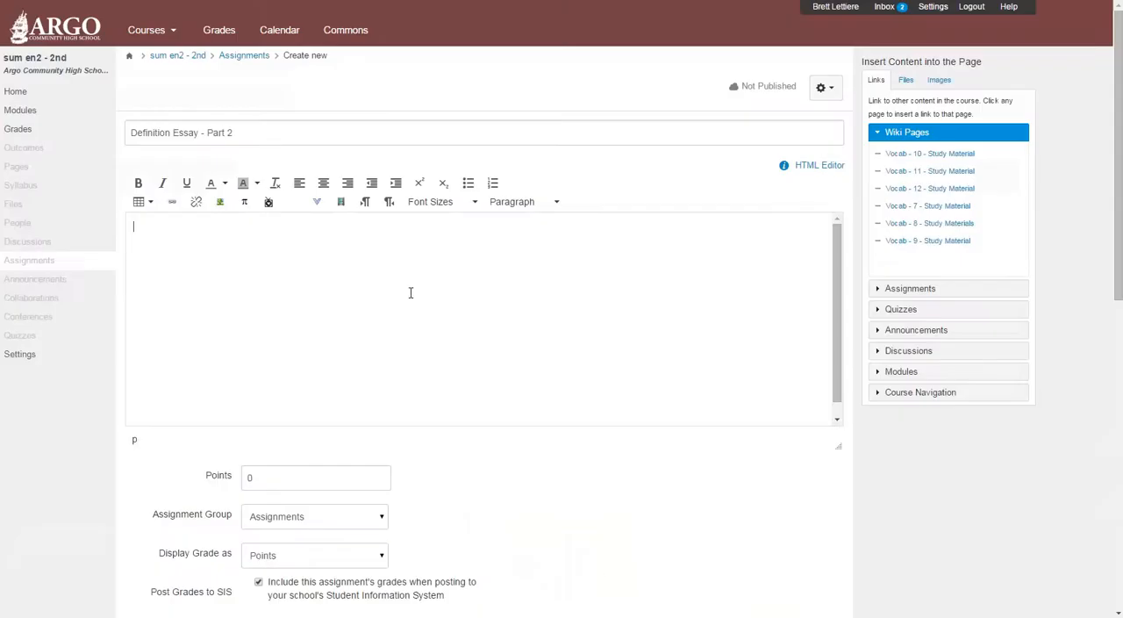
pyautogui.rightClick(239, 237)
pyautogui.click(281, 310)
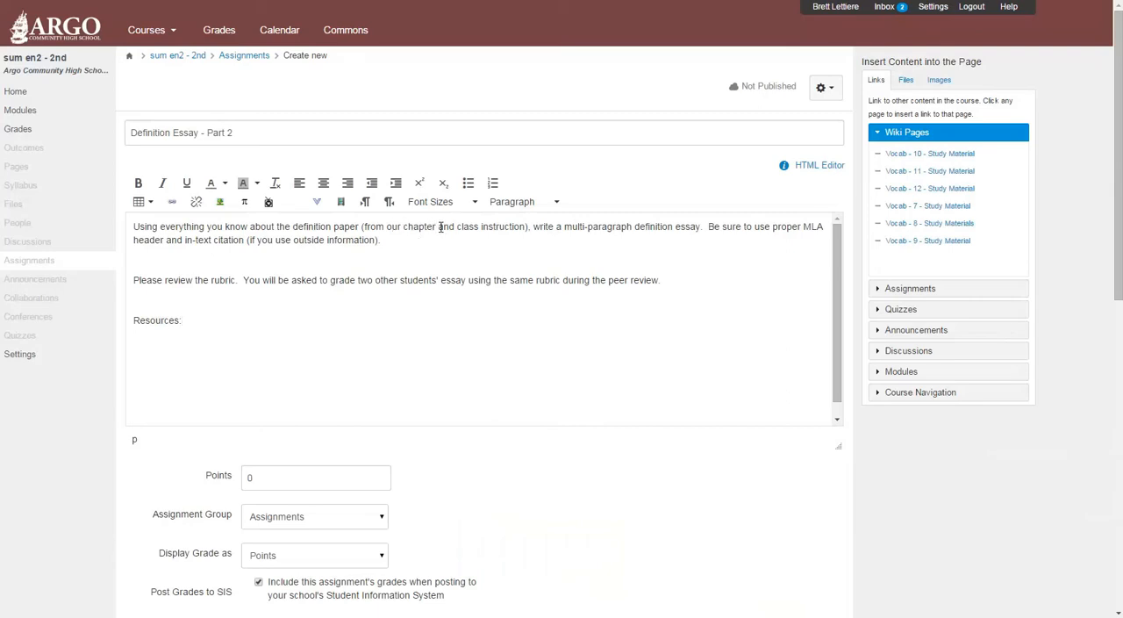
# Link the words "our chapter" to "Definition Paper - Step by Step - Chapter.pdf" from the Definition Essay course folder.
pyautogui.moveTo(440, 226); pyautogui.dragTo(389, 231)
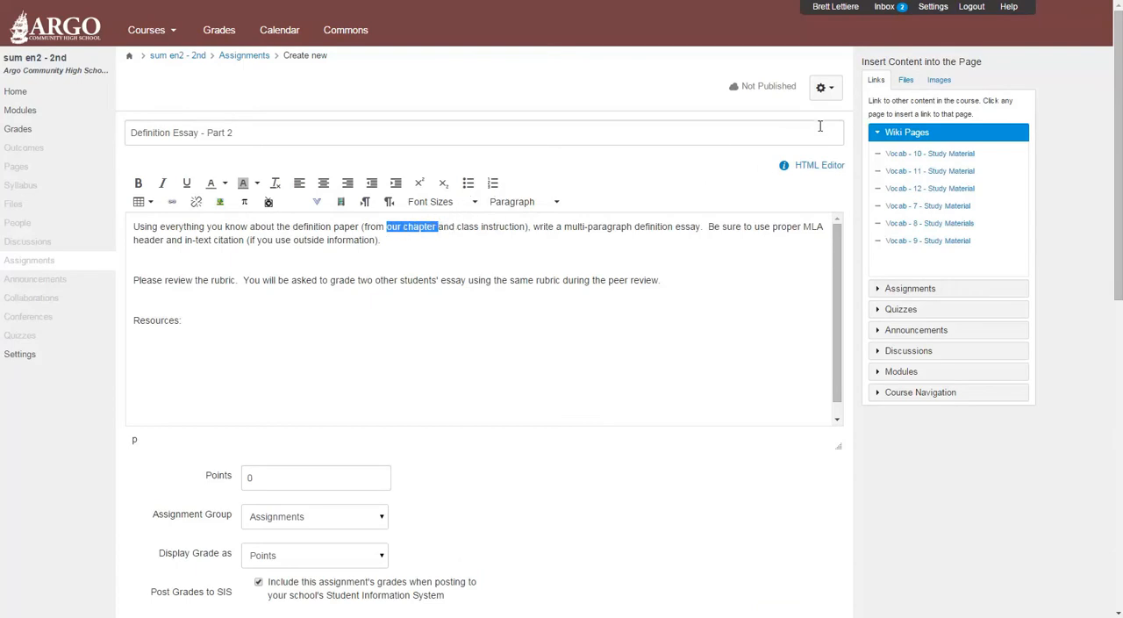
pyautogui.click(906, 80)
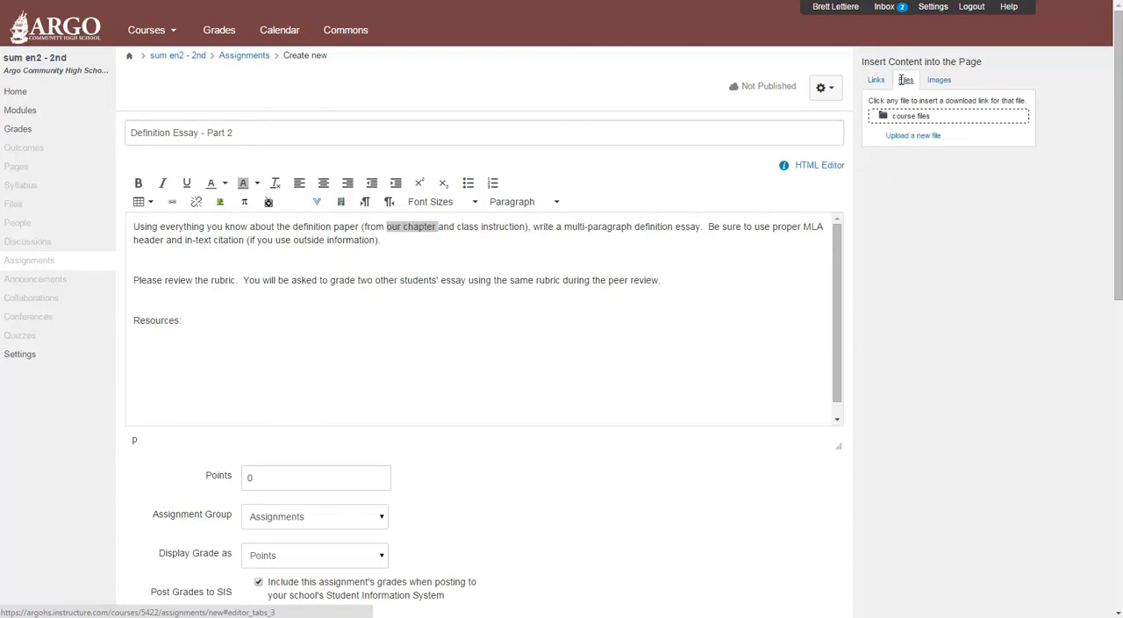
pyautogui.click(874, 118)
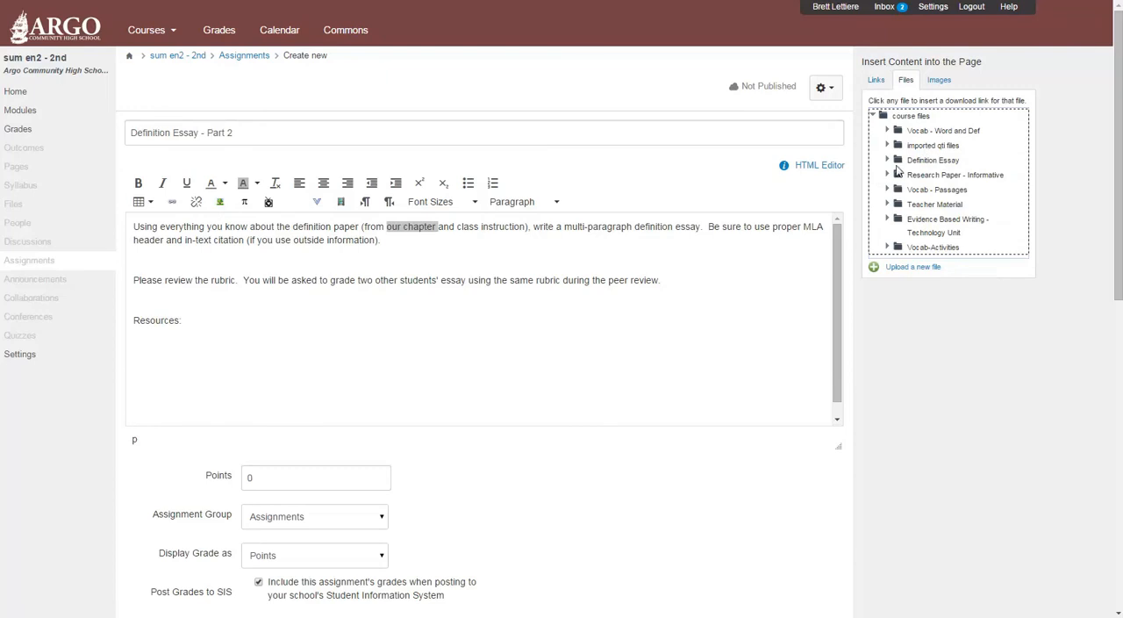
pyautogui.click(887, 162)
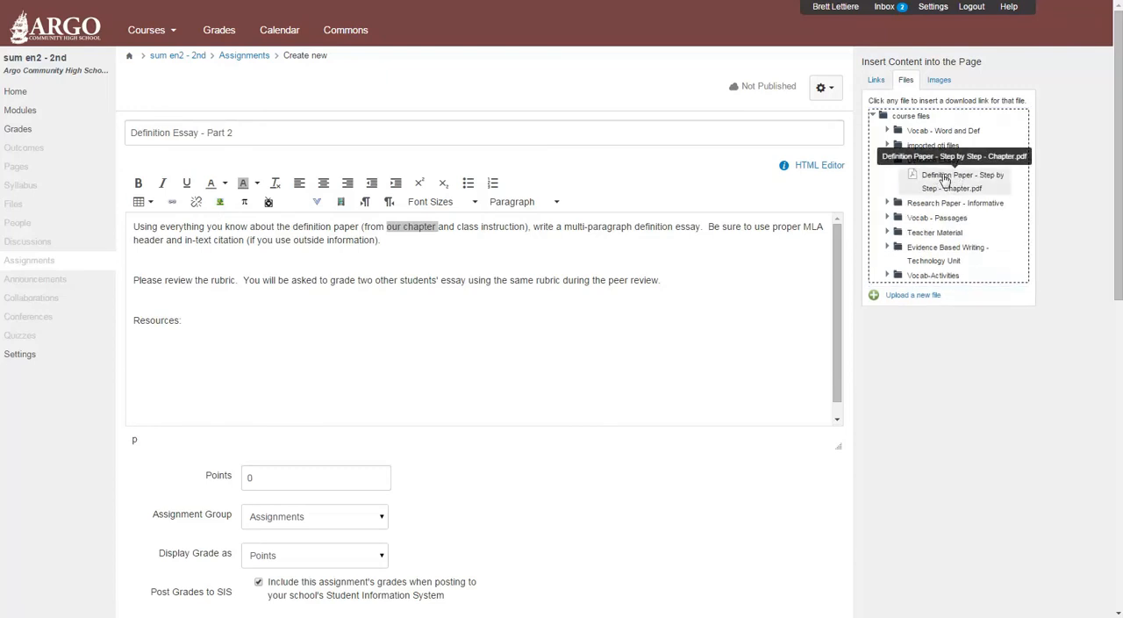
pyautogui.click(945, 180)
pyautogui.click(515, 255)
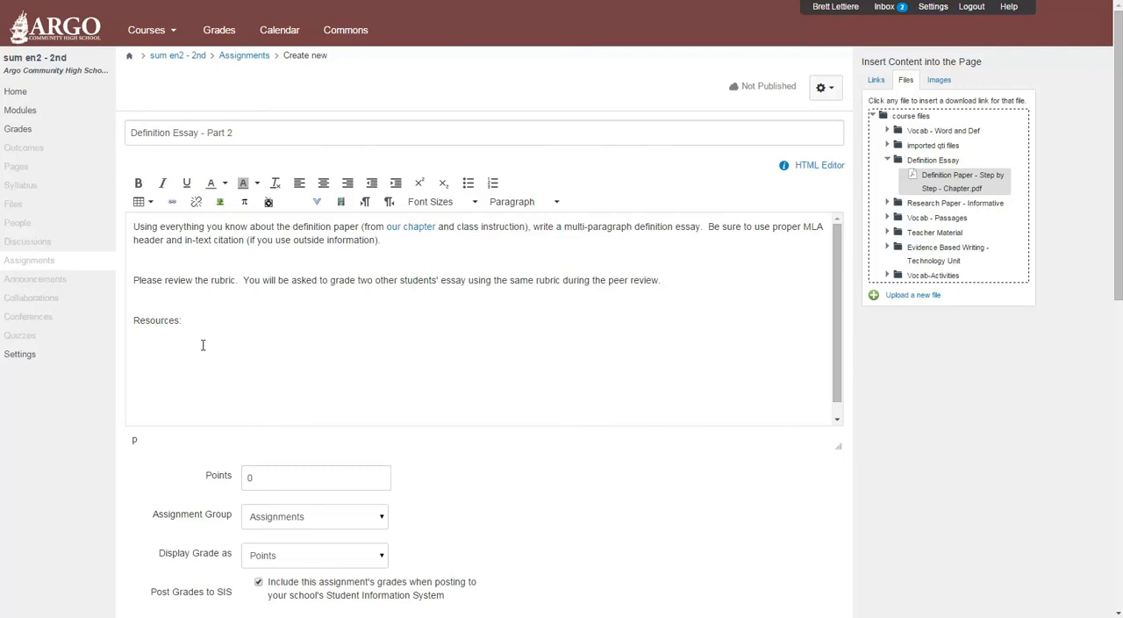
# Add "Writing Handbook" below "Resources:" and link it to Writing_Handbook_2nd_Ed.pdf from the Teacher Material folder.
pyautogui.write('ing Handbook')
pyautogui.click(889, 163)
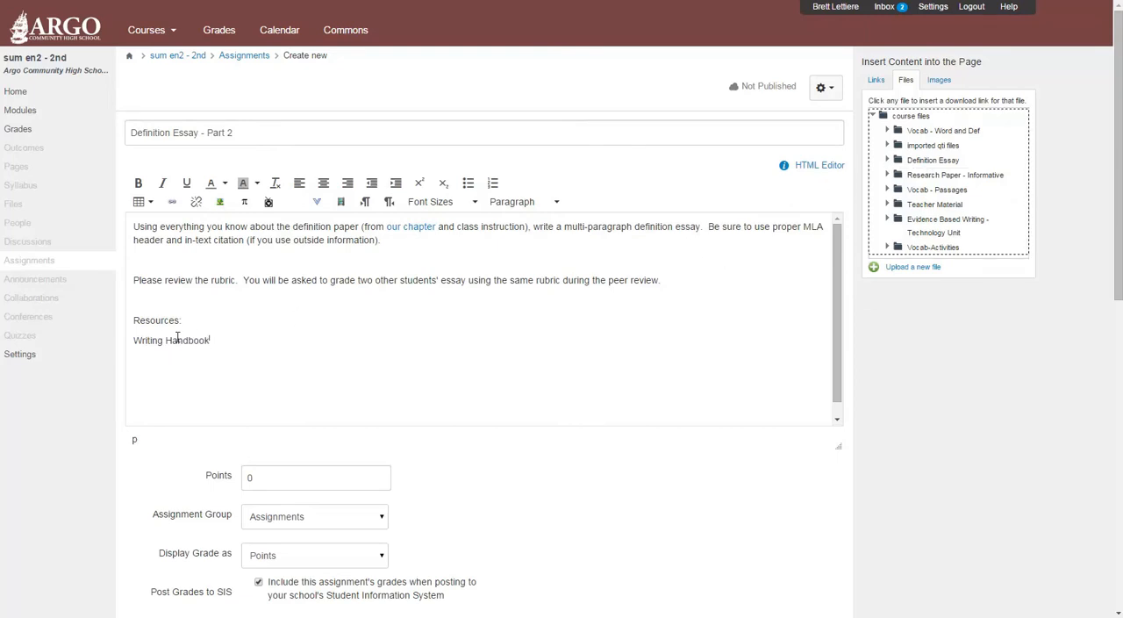
pyautogui.moveTo(211, 341); pyautogui.dragTo(134, 342)
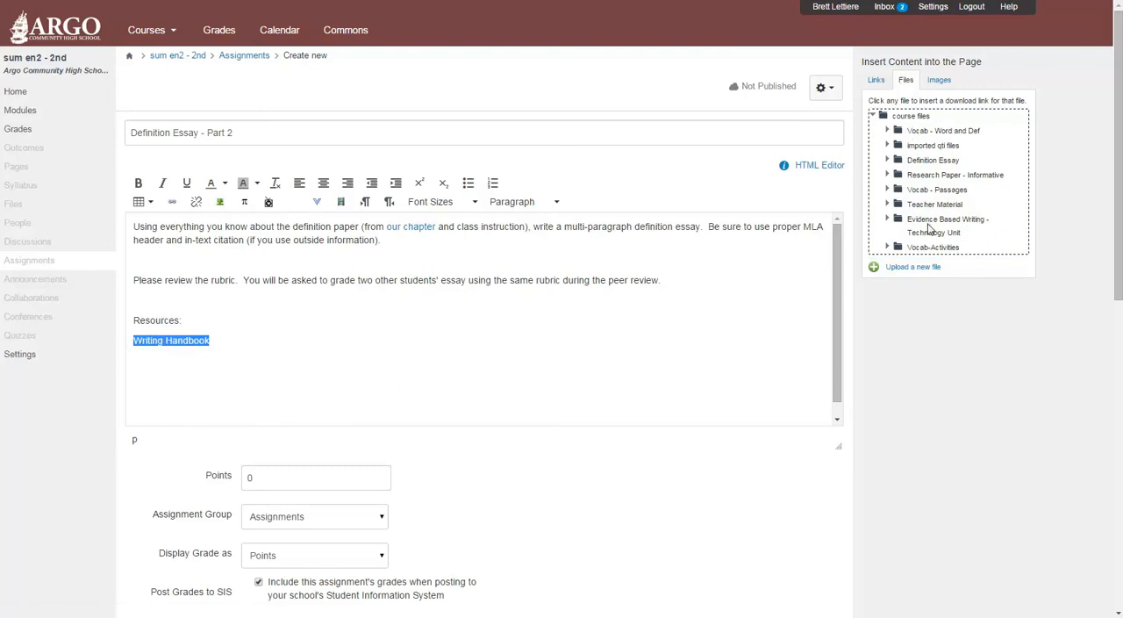
pyautogui.click(897, 206)
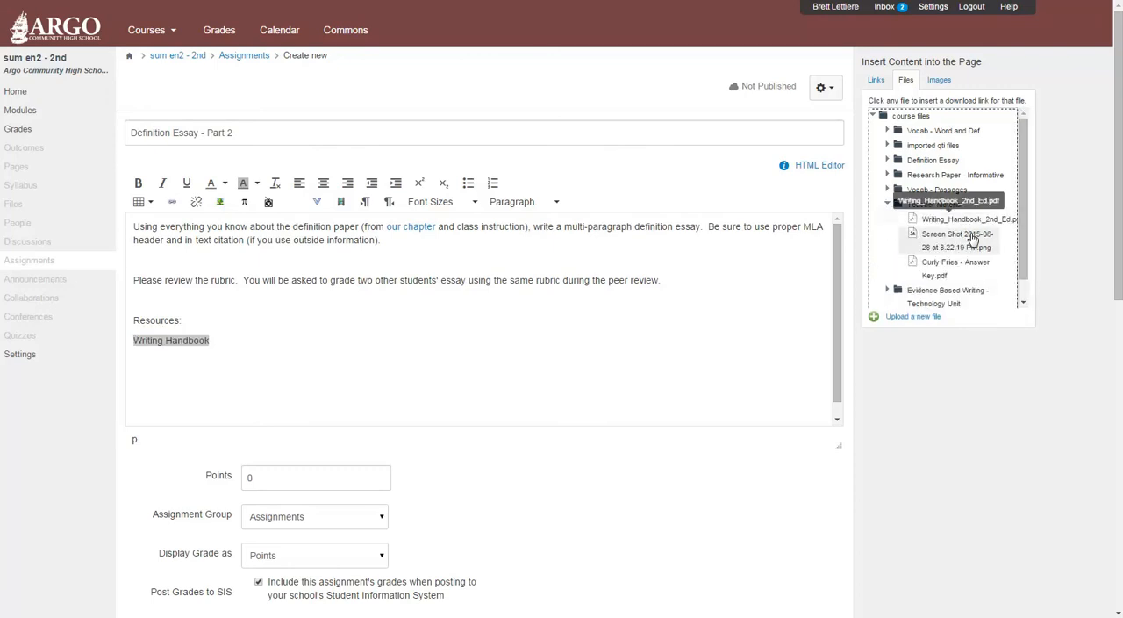
pyautogui.click(928, 221)
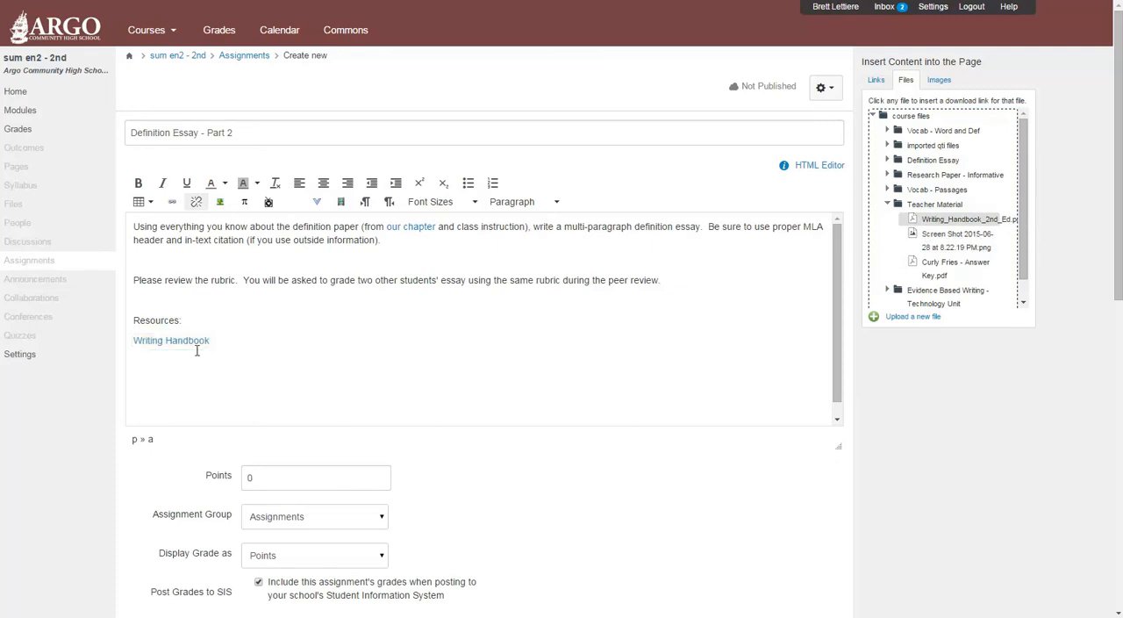
# Set the assignment's points to 100 and its assignment group to Writing.
pyautogui.scroll(-3, 309, 365)
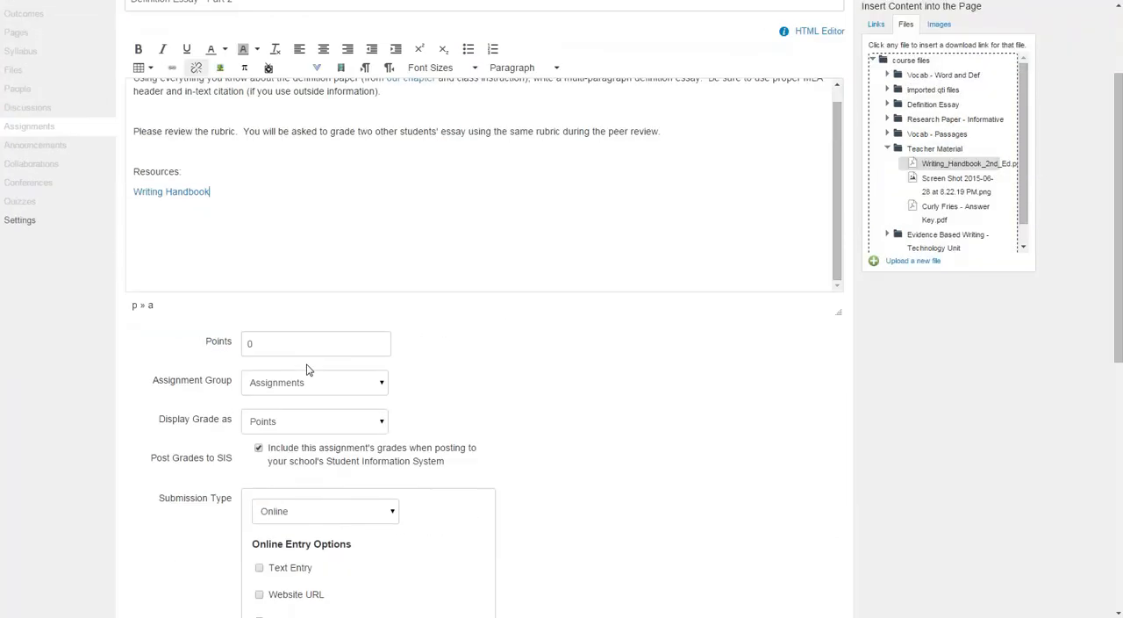
pyautogui.click(252, 342)
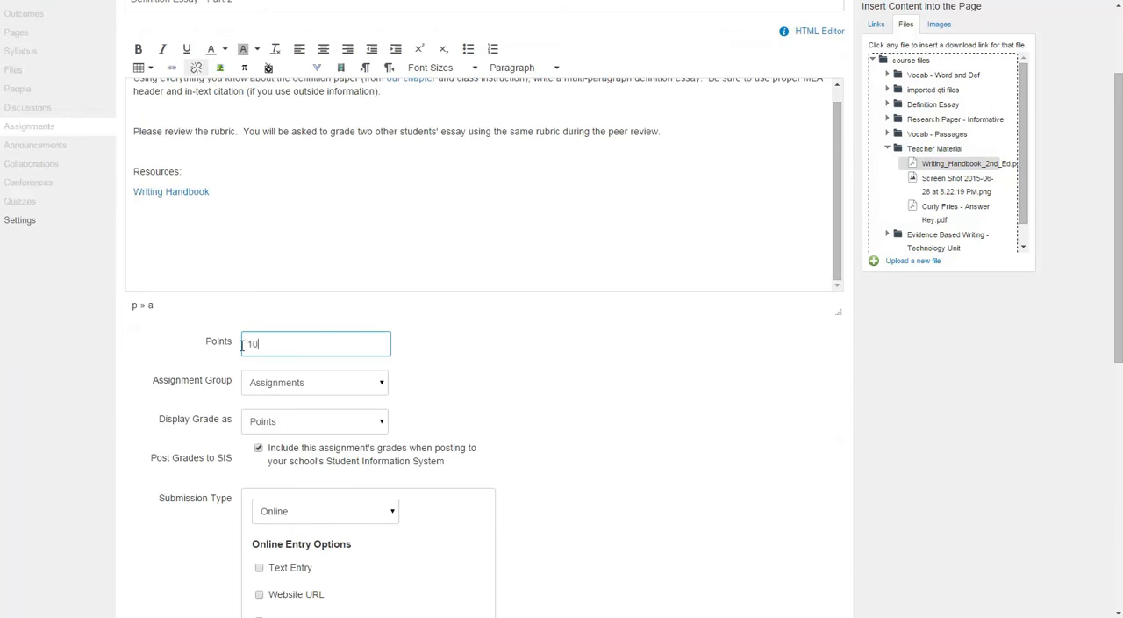
pyautogui.click(283, 384)
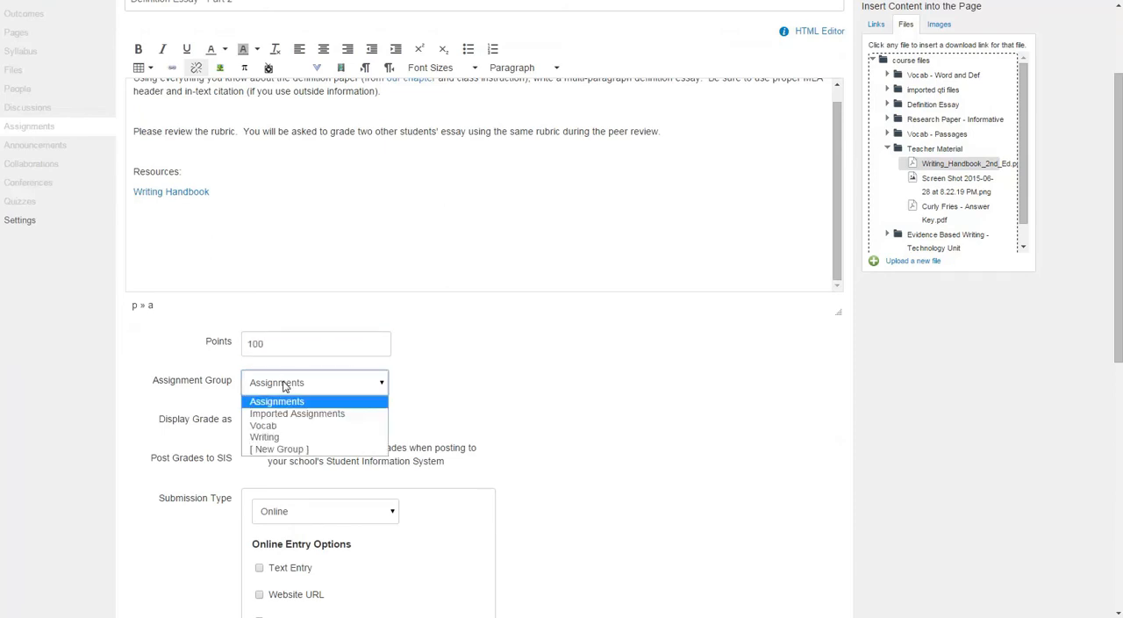
pyautogui.click(290, 432)
pyautogui.click(430, 381)
pyautogui.scroll(-2, 431, 381)
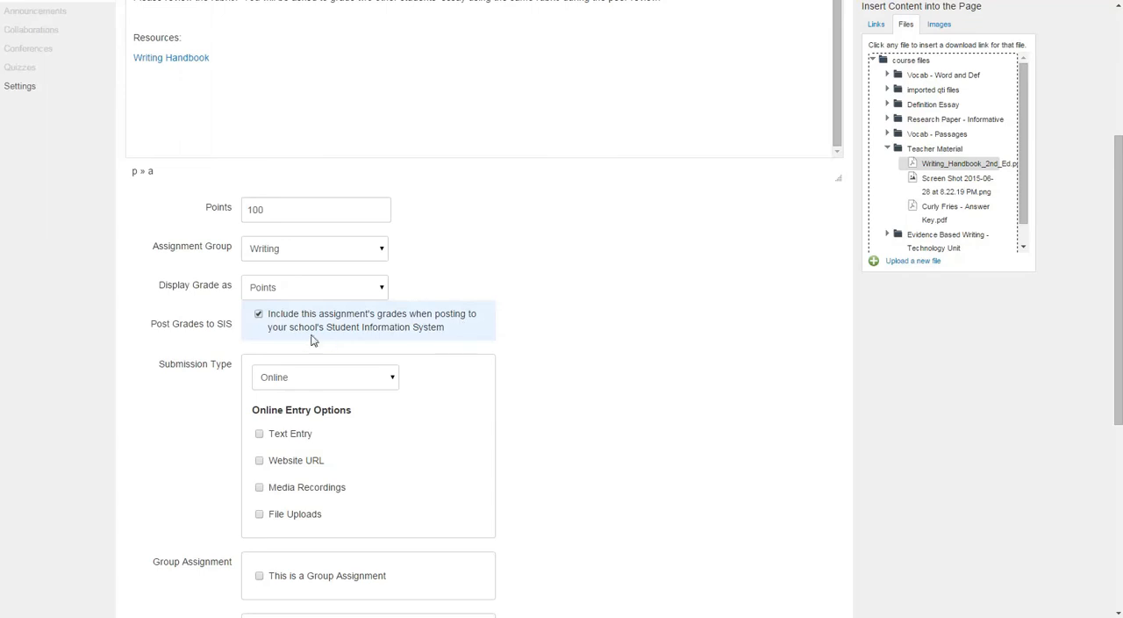
pyautogui.click(259, 313)
pyautogui.click(263, 318)
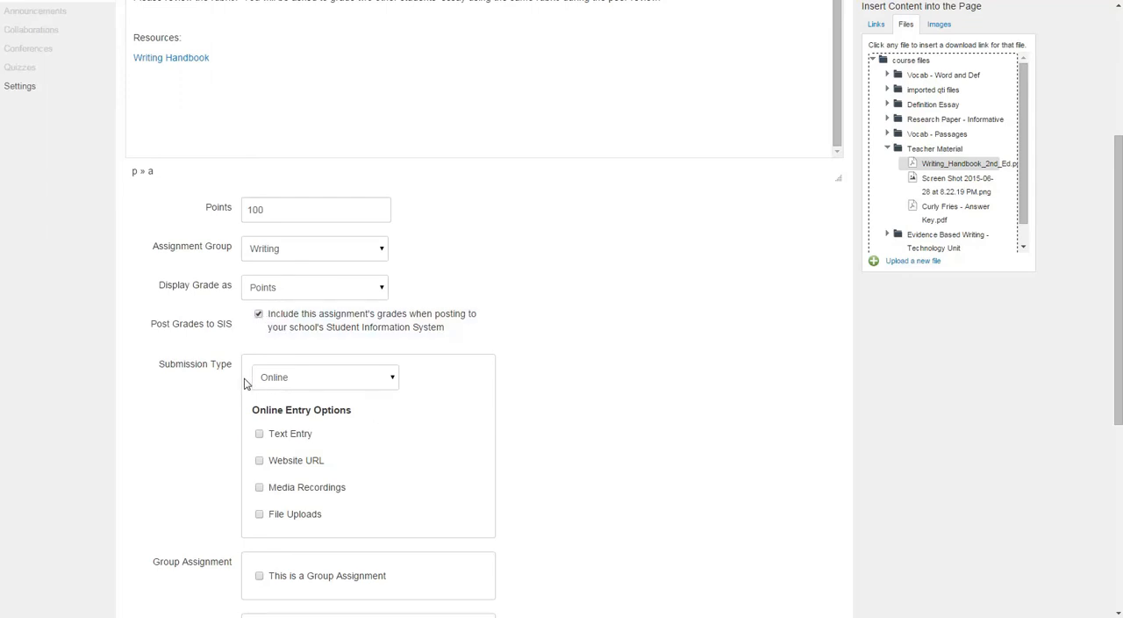
# Allow file uploads as the online submission option and restrict the upload file types to .docx.
pyautogui.scroll(-3, 246, 383)
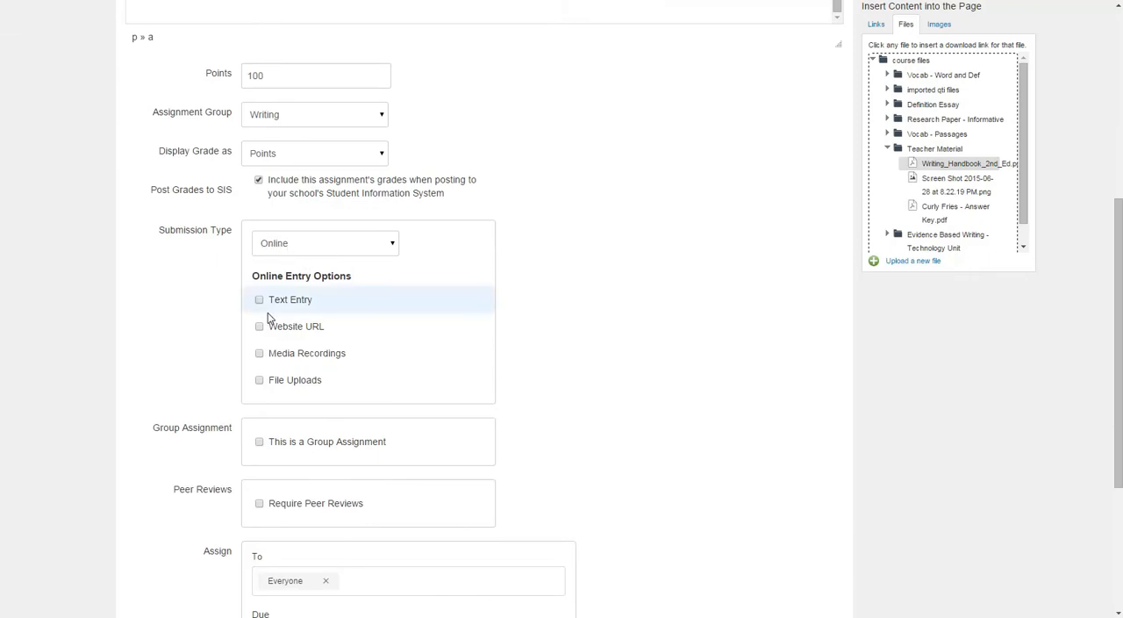
pyautogui.click(260, 383)
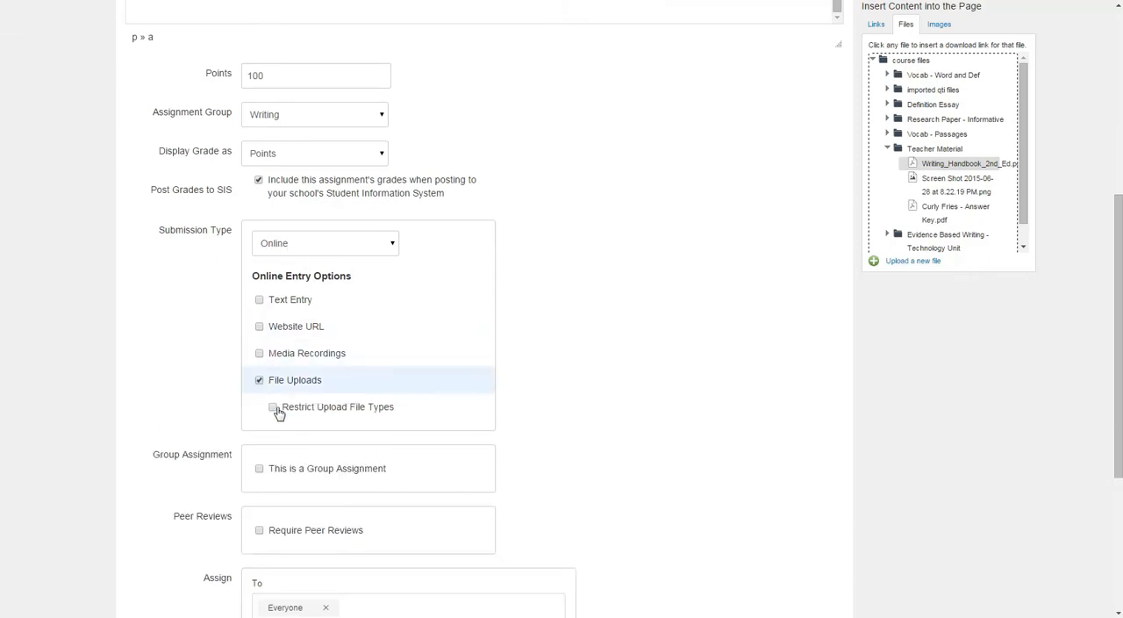
pyautogui.click(273, 407)
pyautogui.scroll(-1, 304, 421)
pyautogui.click(314, 367)
pyautogui.write('.docx')
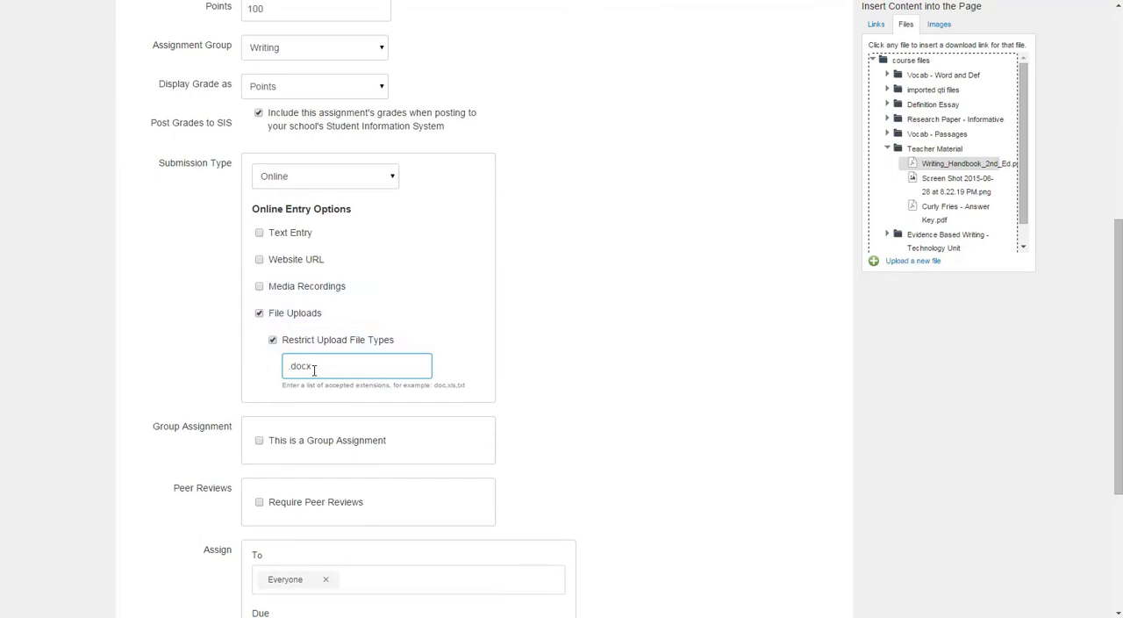
# Require peer reviews for the assignment and have them assigned automatically.
pyautogui.scroll(-2, 303, 351)
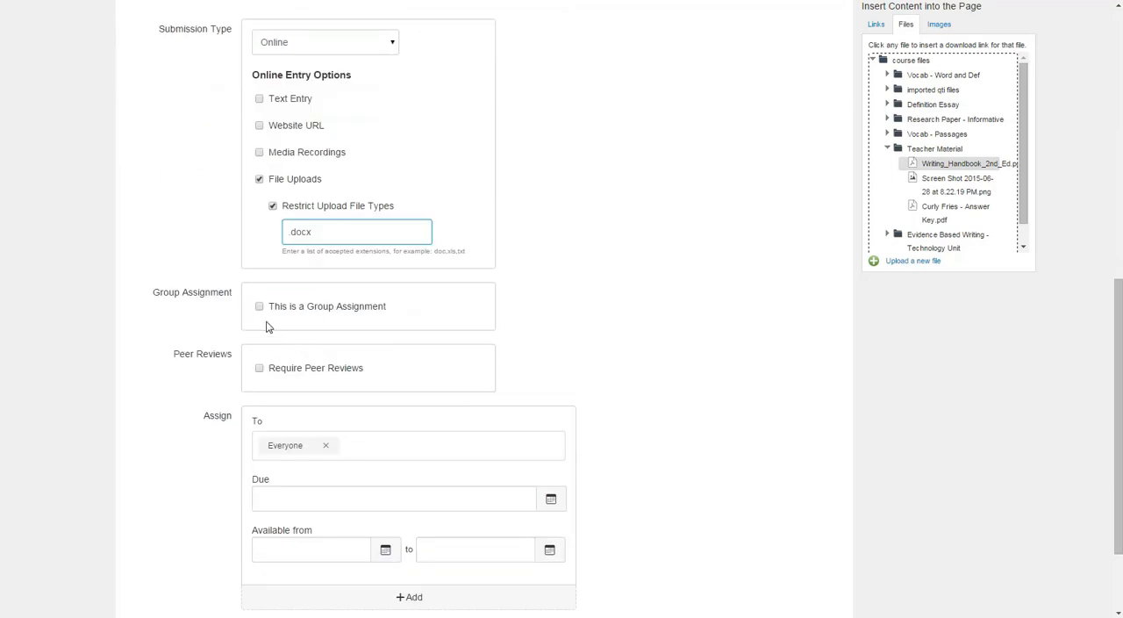
pyautogui.click(260, 369)
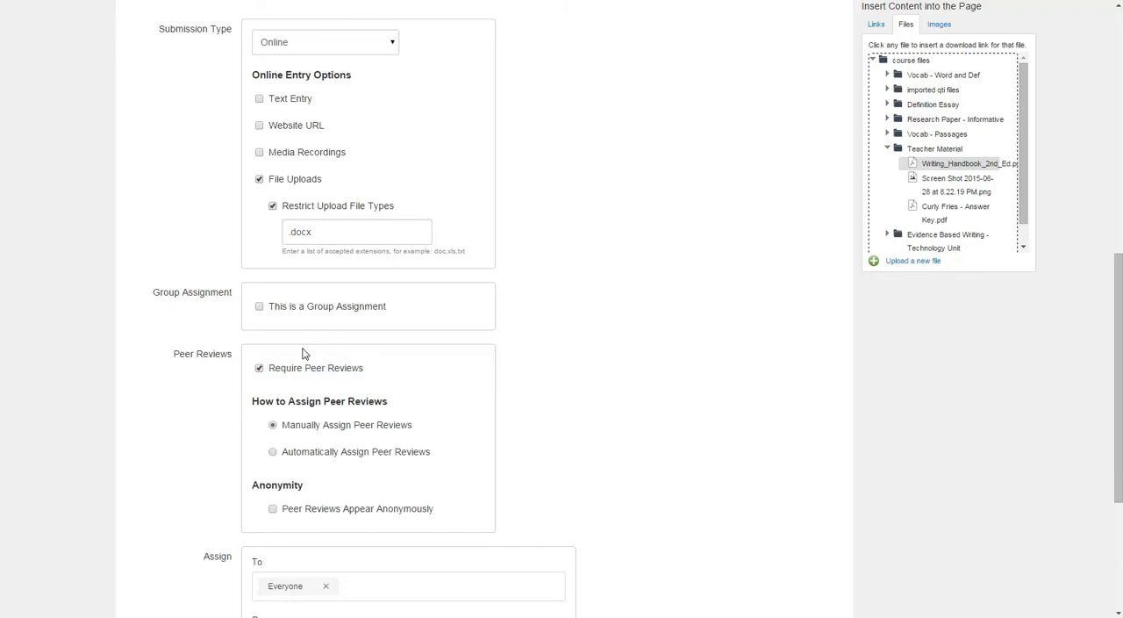
pyautogui.click(273, 452)
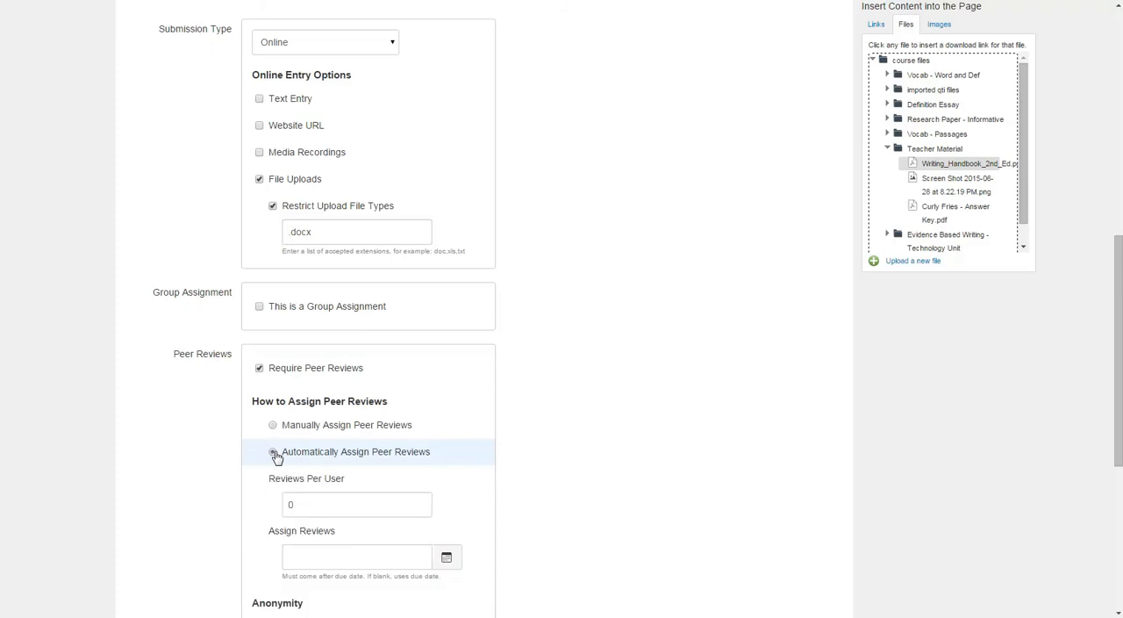
# Set the number of peer reviews per user to 2 and make the peer reviews appear anonymously.
pyautogui.scroll(-1, 399, 468)
pyautogui.moveTo(341, 439); pyautogui.dragTo(255, 447)
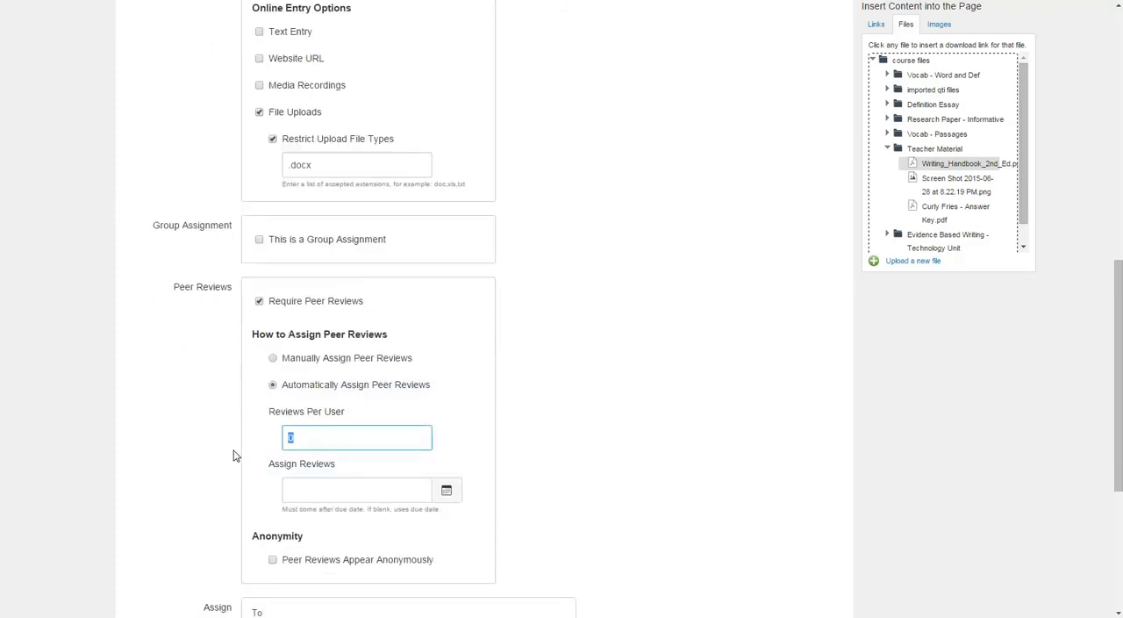
pyautogui.write('2')
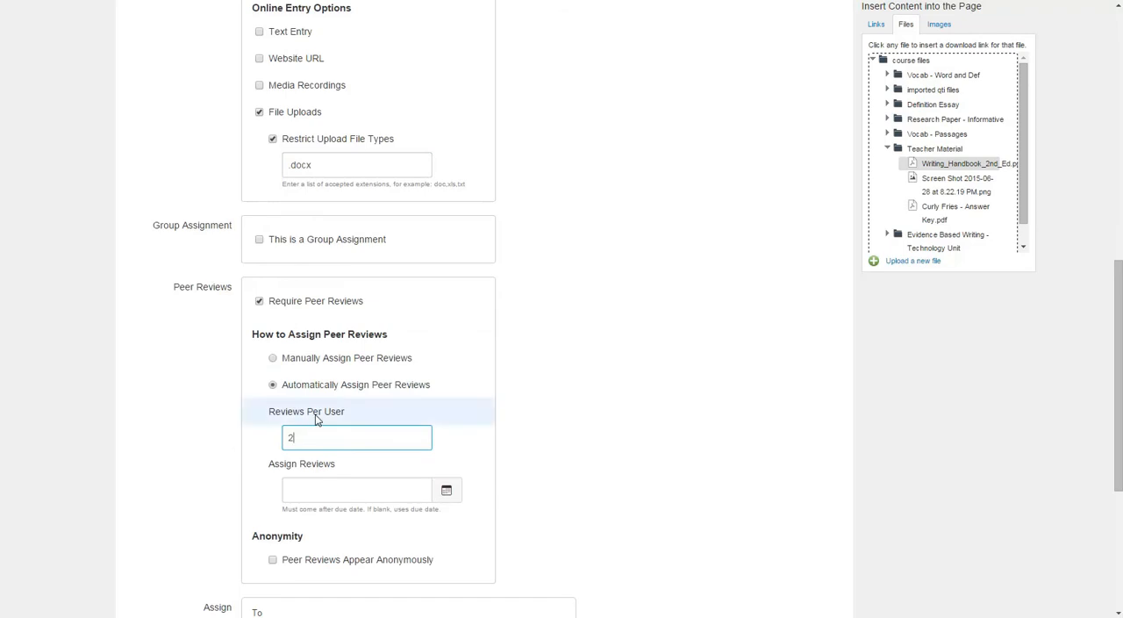
pyautogui.scroll(-1, 321, 420)
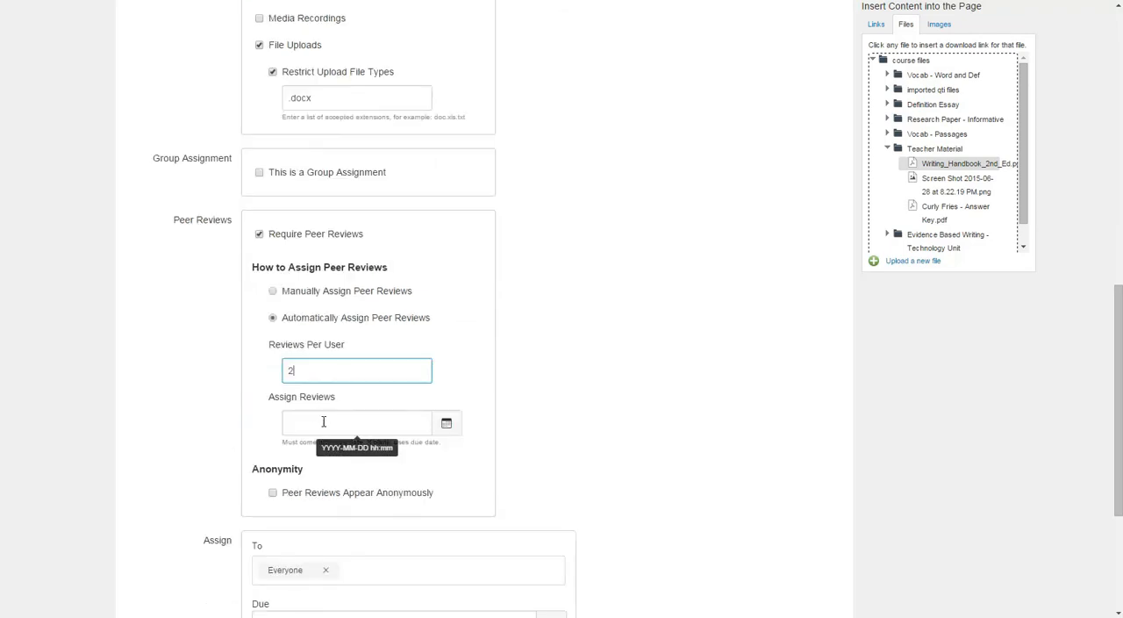
pyautogui.click(276, 494)
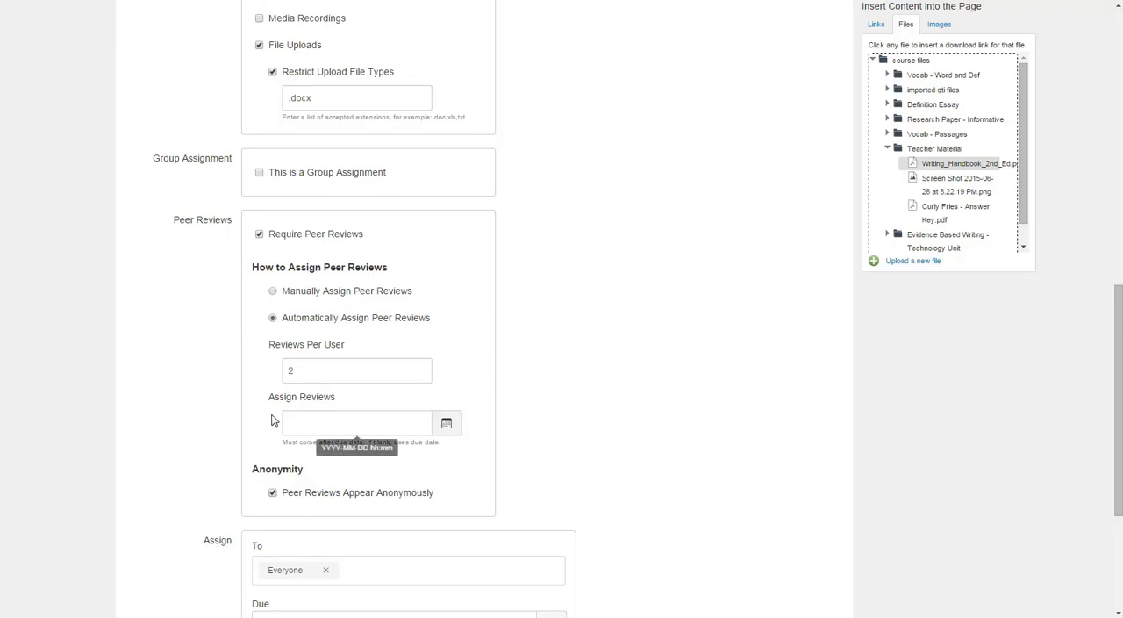
# Set the date for assigning the peer reviews to Jul 16, 2015.
pyautogui.scroll(5, 341, 424)
pyautogui.scroll(2, 341, 425)
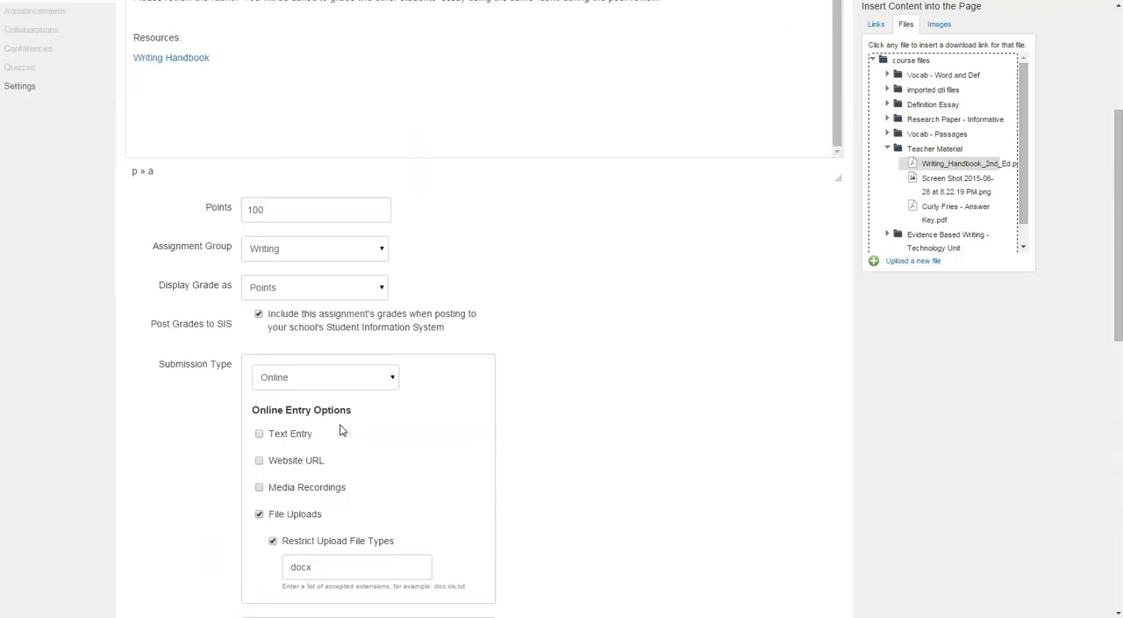
pyautogui.scroll(-7, 340, 428)
pyautogui.scroll(1, 412, 421)
pyautogui.click(450, 489)
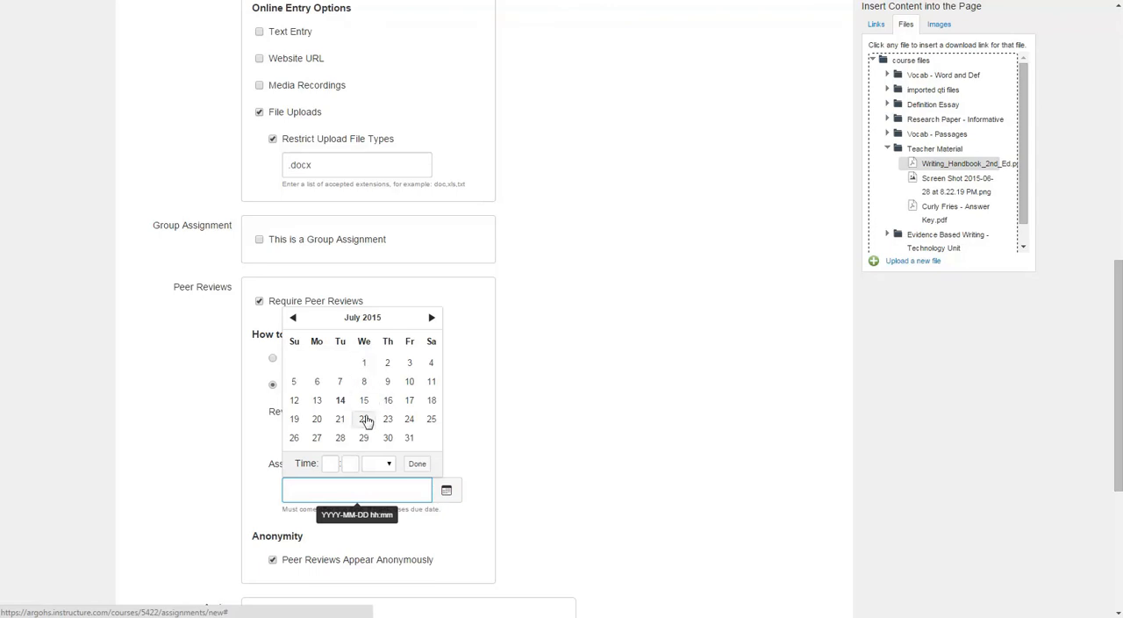
pyautogui.click(388, 400)
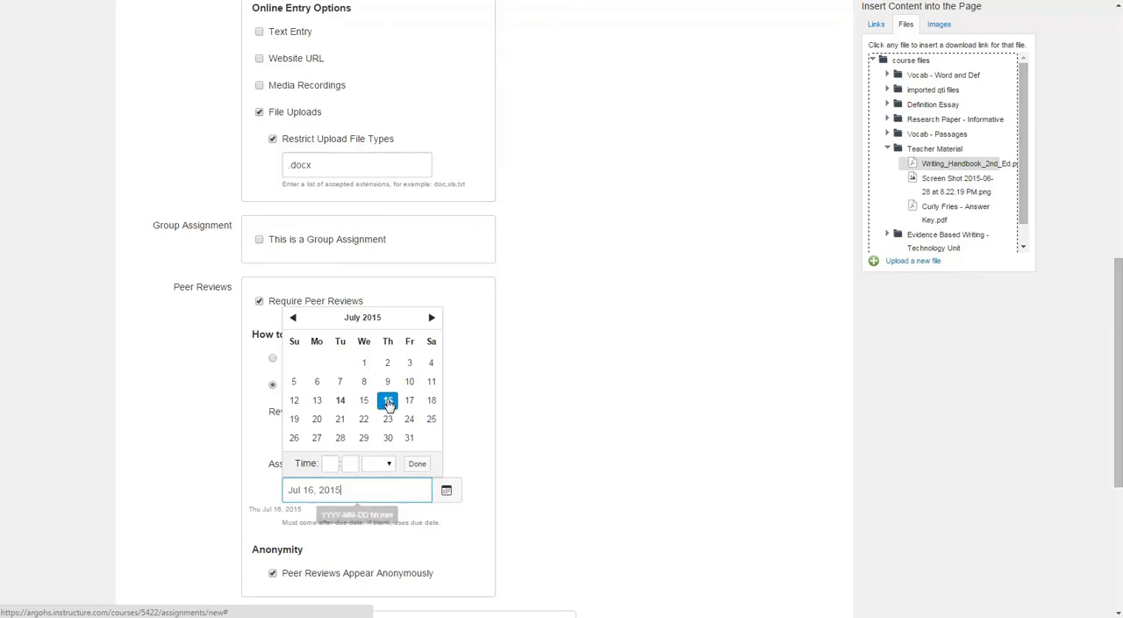
pyautogui.click(461, 523)
# Add three individual students as assignees alongside the default Everyone entry.
pyautogui.scroll(-2, 343, 477)
pyautogui.scroll(-2, 331, 479)
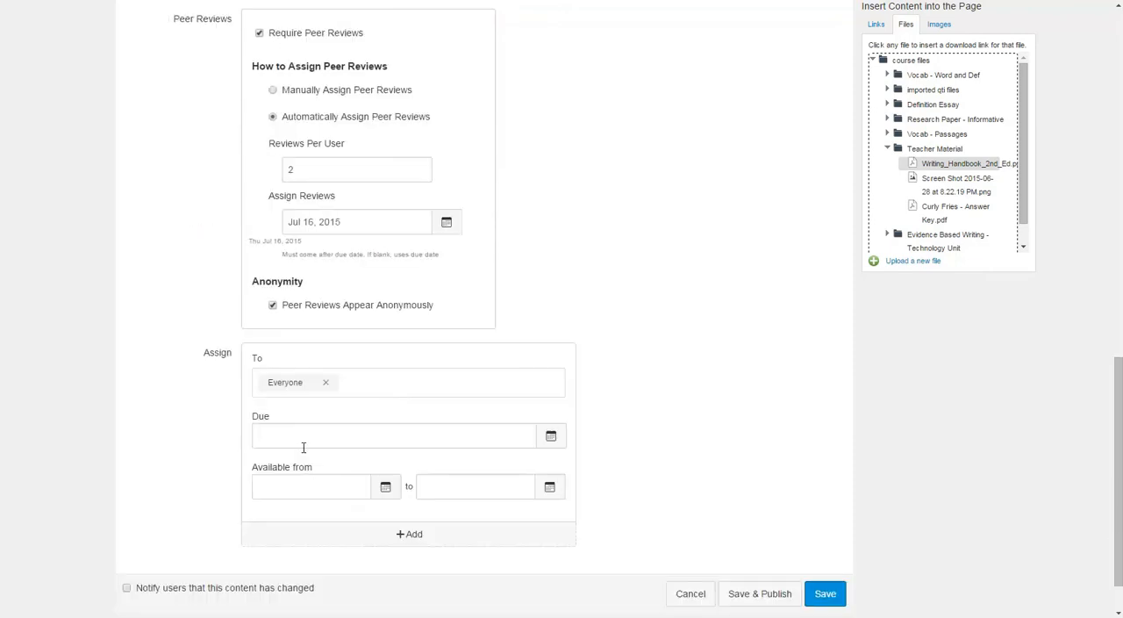
pyautogui.click(354, 384)
pyautogui.scroll(-1, 332, 460)
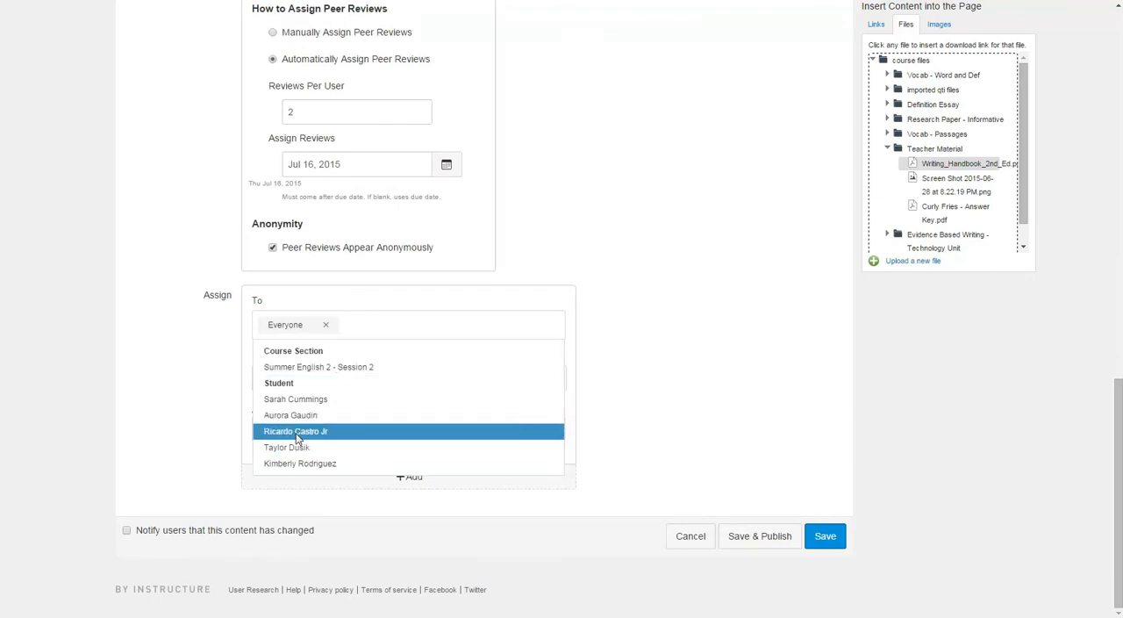
pyautogui.click(297, 433)
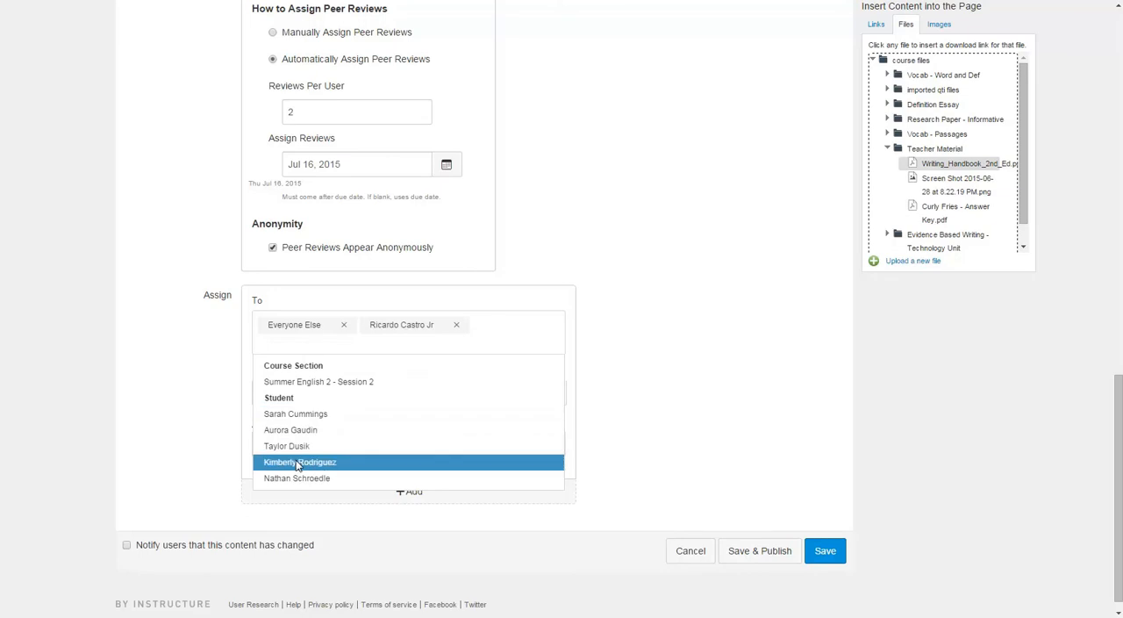
pyautogui.click(297, 463)
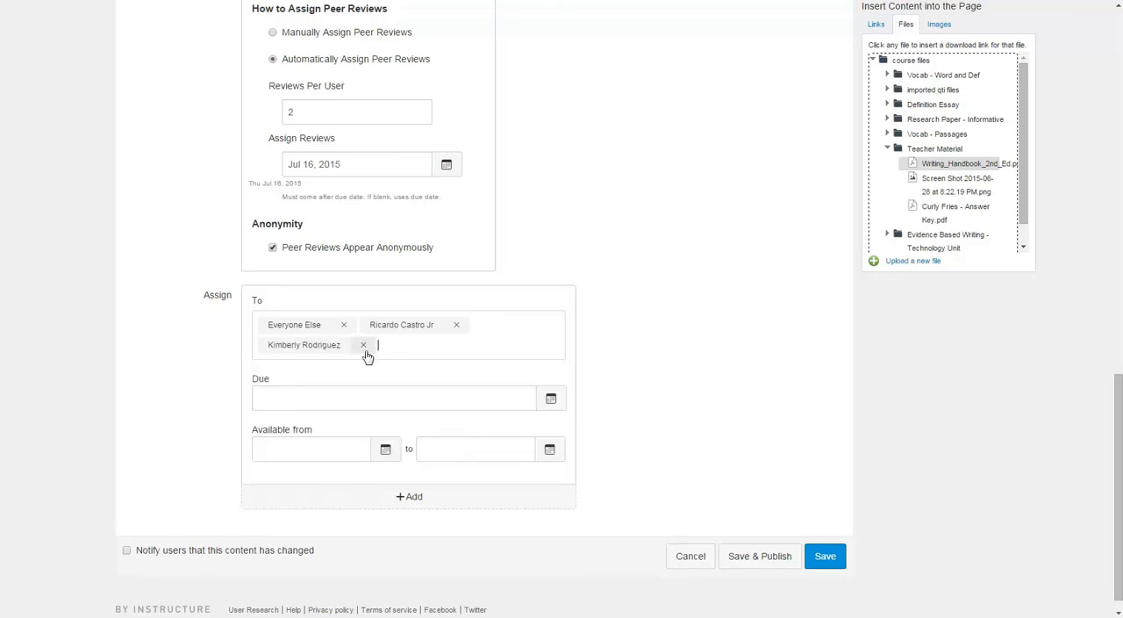
pyautogui.click(431, 346)
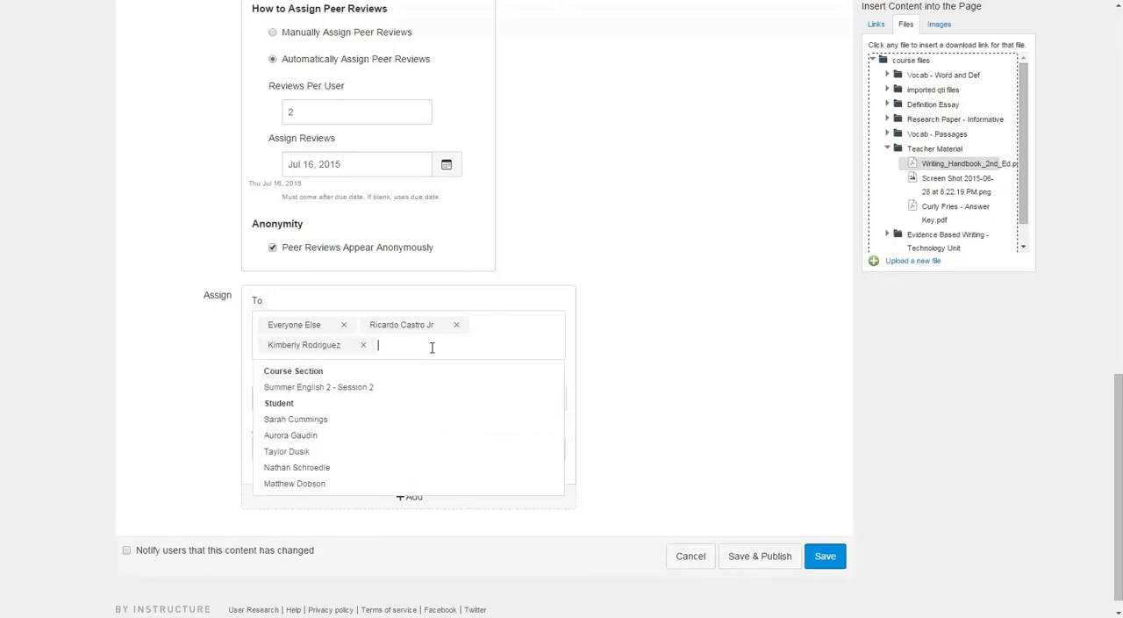
pyautogui.click(299, 484)
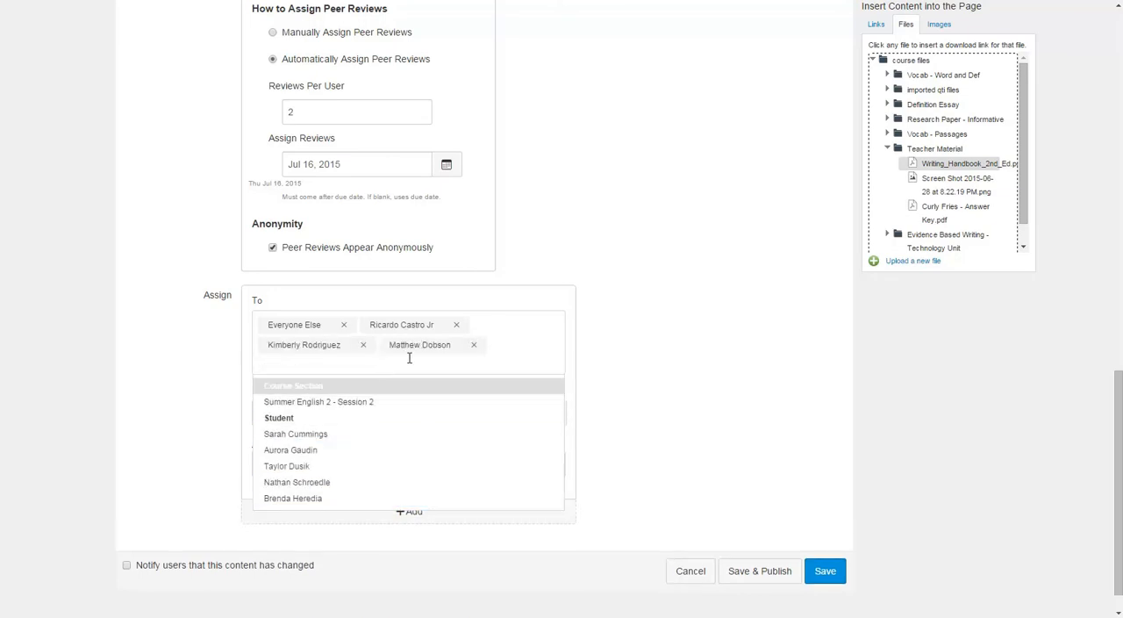
# Remove the three individual students from the assignees, leaving the assignment for Everyone.
pyautogui.click(364, 345)
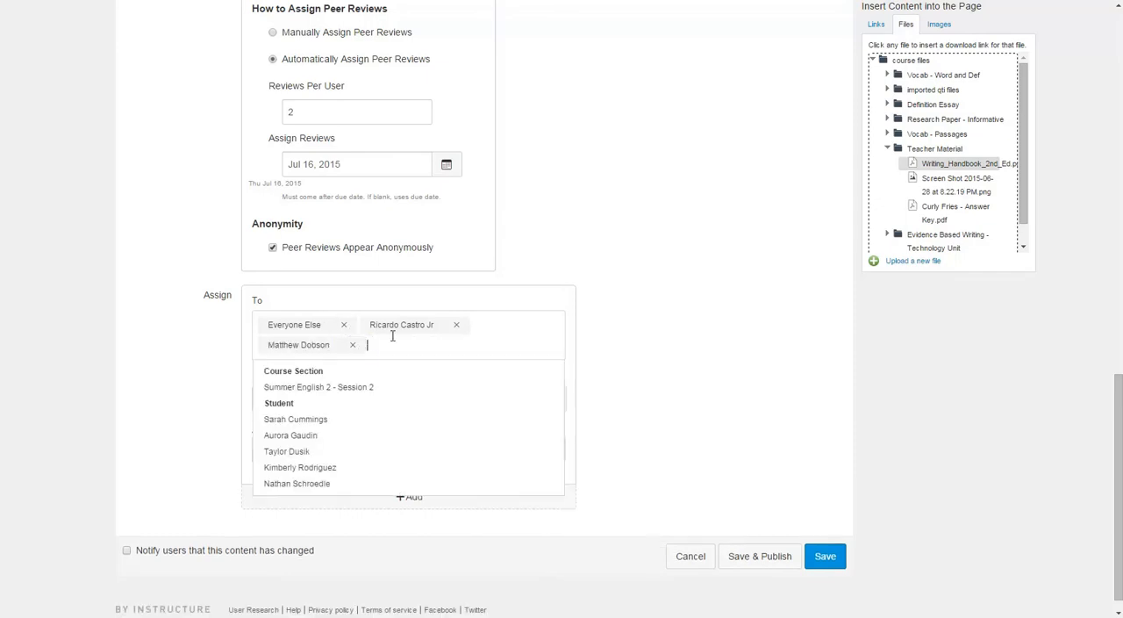
pyautogui.click(456, 325)
pyautogui.click(453, 324)
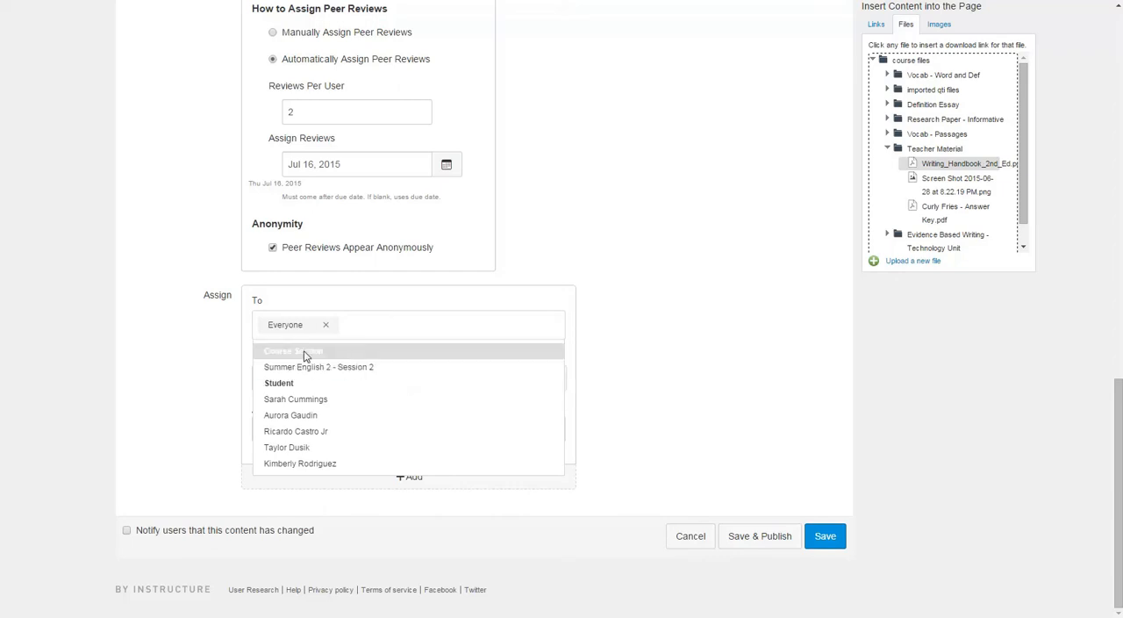
pyautogui.click(210, 386)
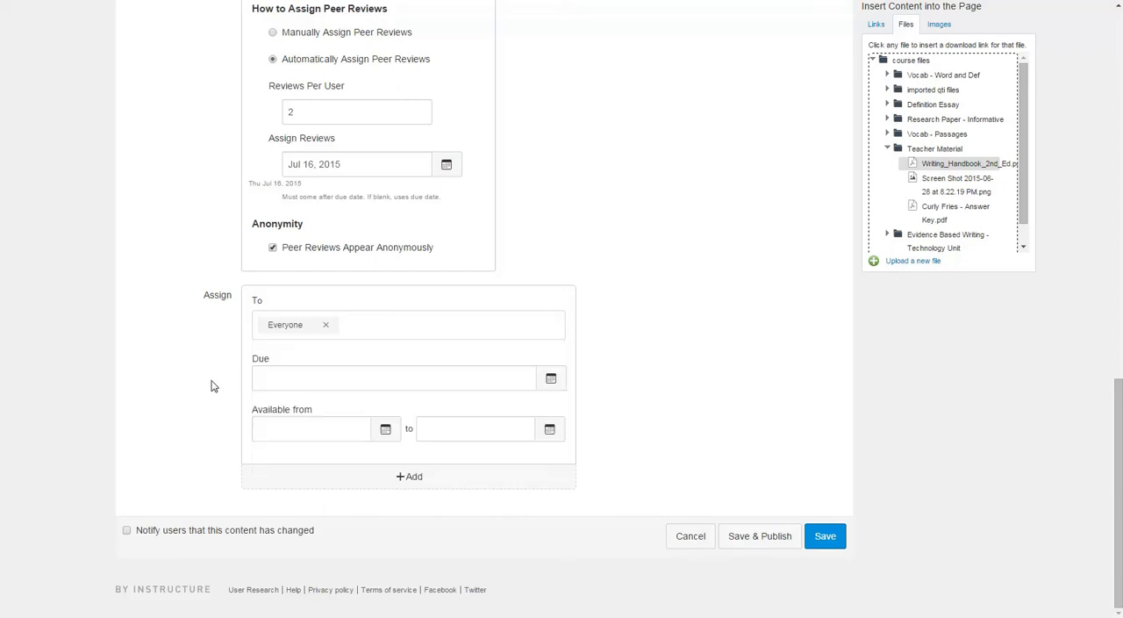
# For Everyone, set the due date to Jul 15 at 11:59pm and the availability from Jul 14 at 12:00am to Jul 24 at 11:59pm.
pyautogui.click(546, 377)
pyautogui.click(334, 486)
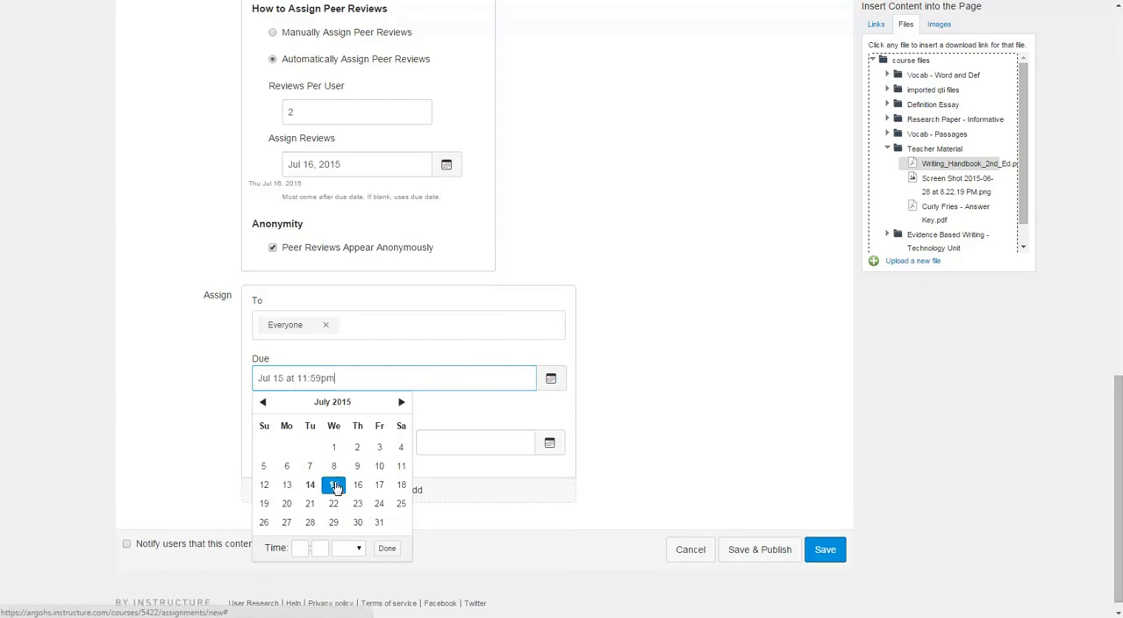
pyautogui.click(614, 413)
pyautogui.click(396, 443)
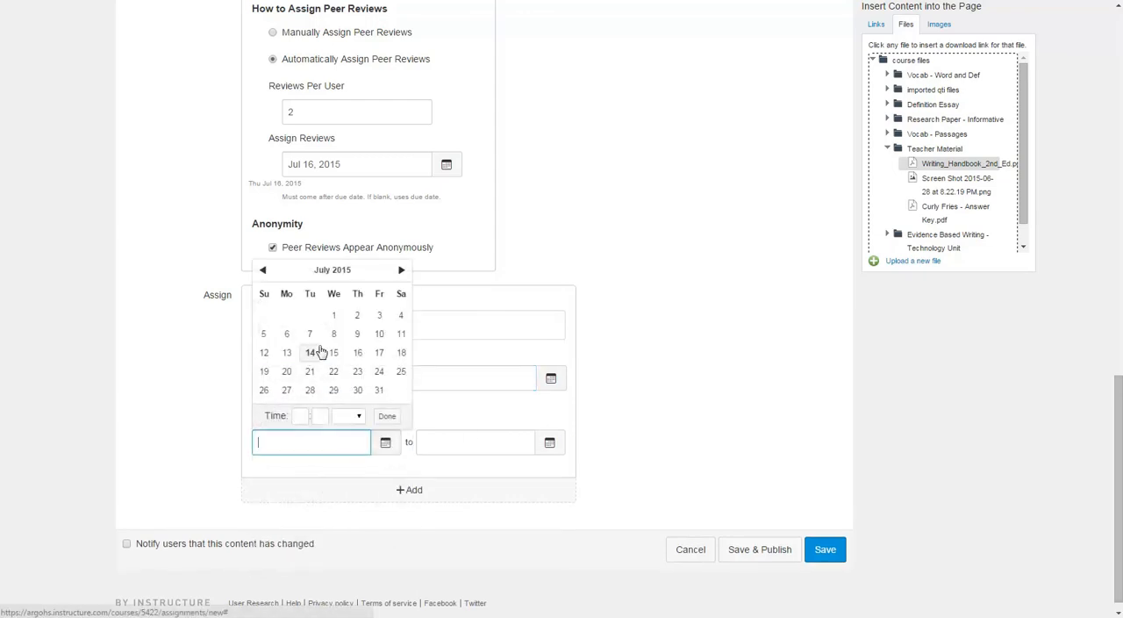
pyautogui.click(310, 353)
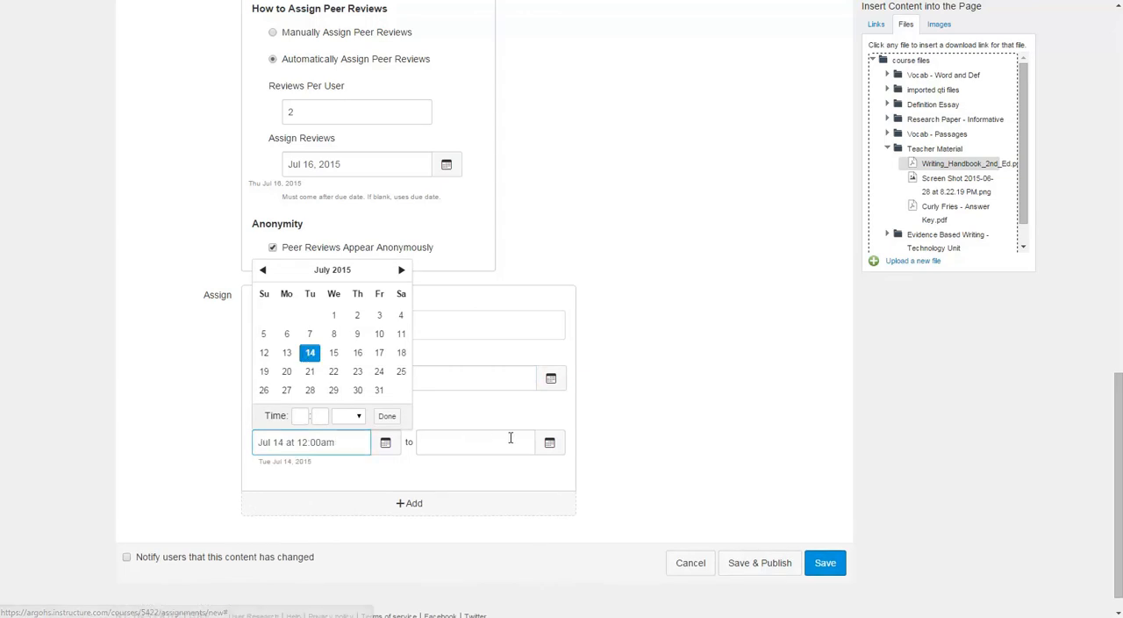
pyautogui.click(550, 442)
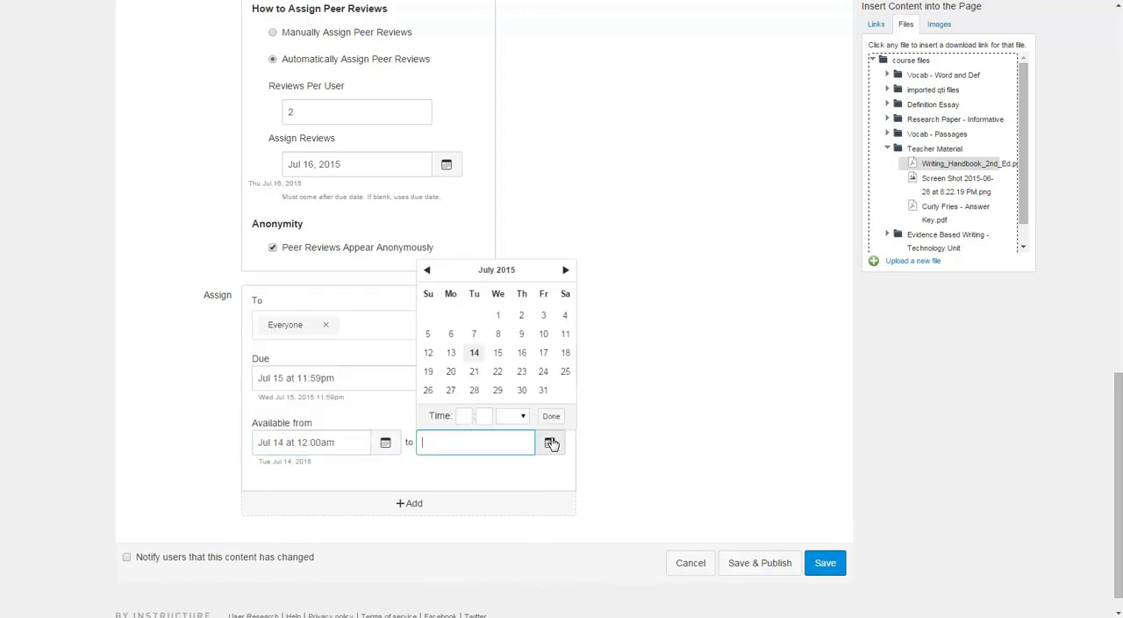
pyautogui.click(543, 373)
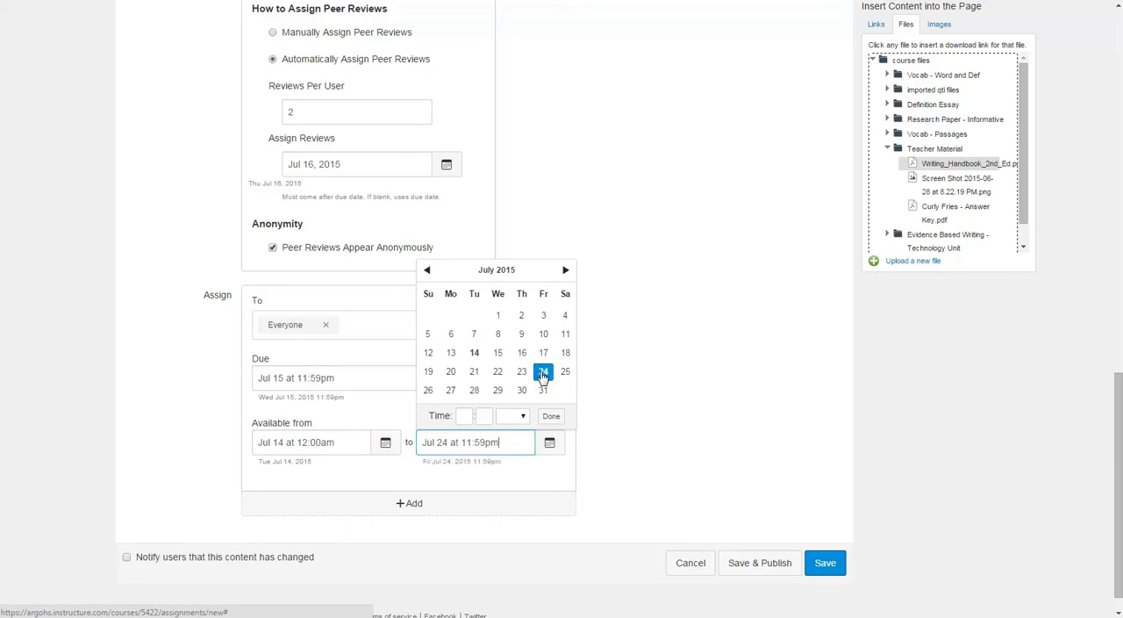
pyautogui.click(643, 494)
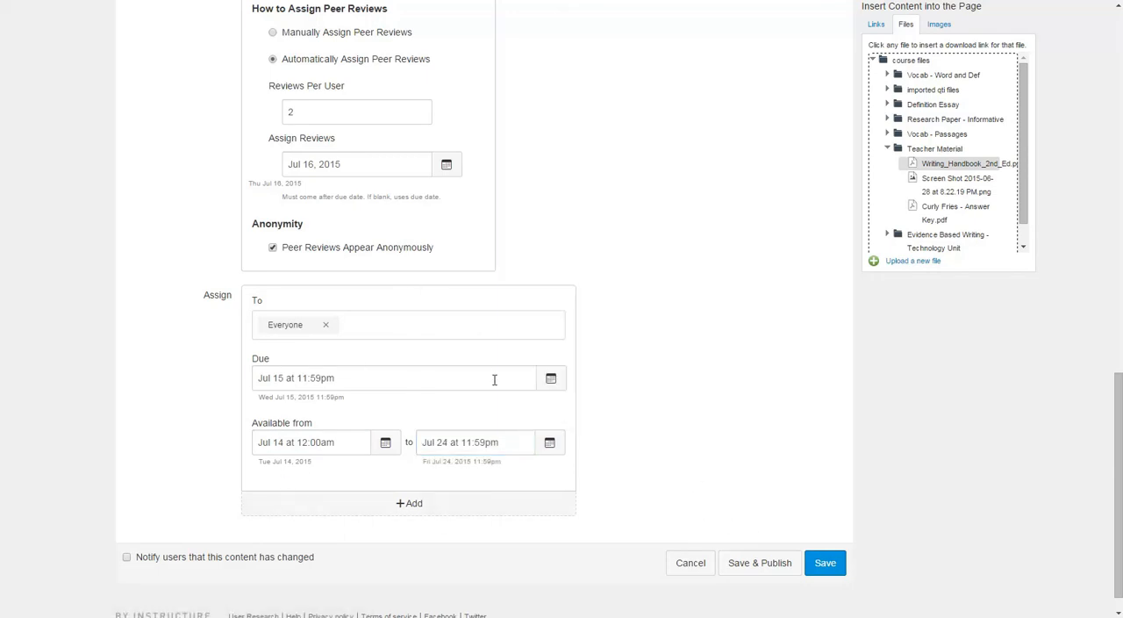
# Add a second set of assignment dates and assign it to the first student on the list.
pyautogui.click(405, 505)
pyautogui.scroll(-3, 377, 471)
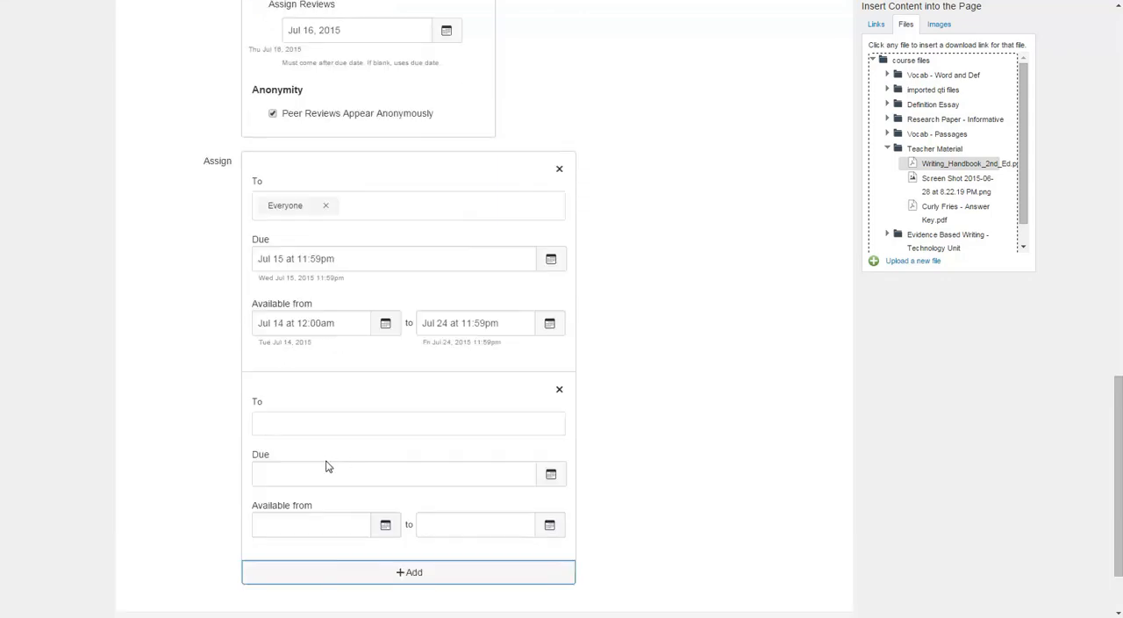
pyautogui.click(304, 426)
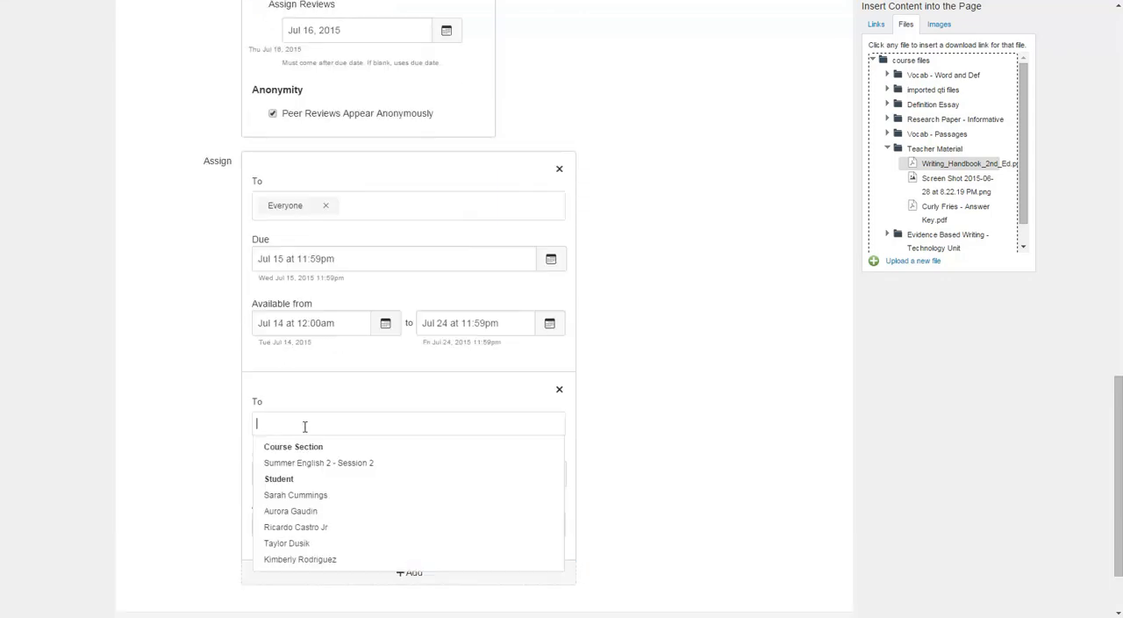
pyautogui.click(320, 496)
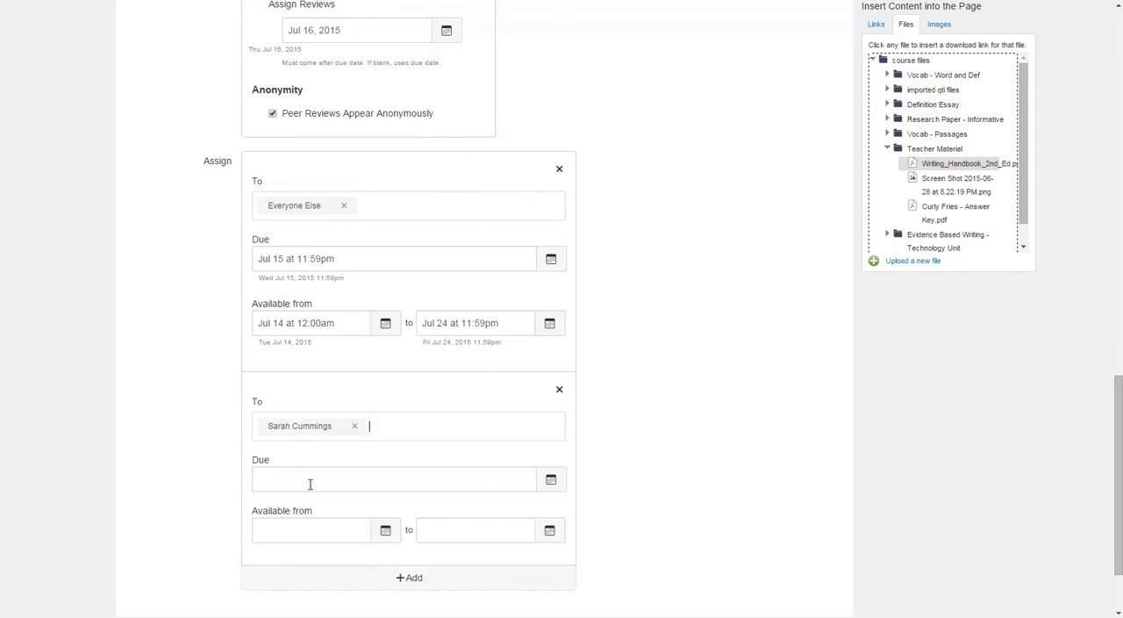
# Set that student's due date to Jul 16 at 11:59pm and availability from Jul 14 at 12:00am to Jul 24 at 11:59pm.
pyautogui.scroll(-1, 307, 477)
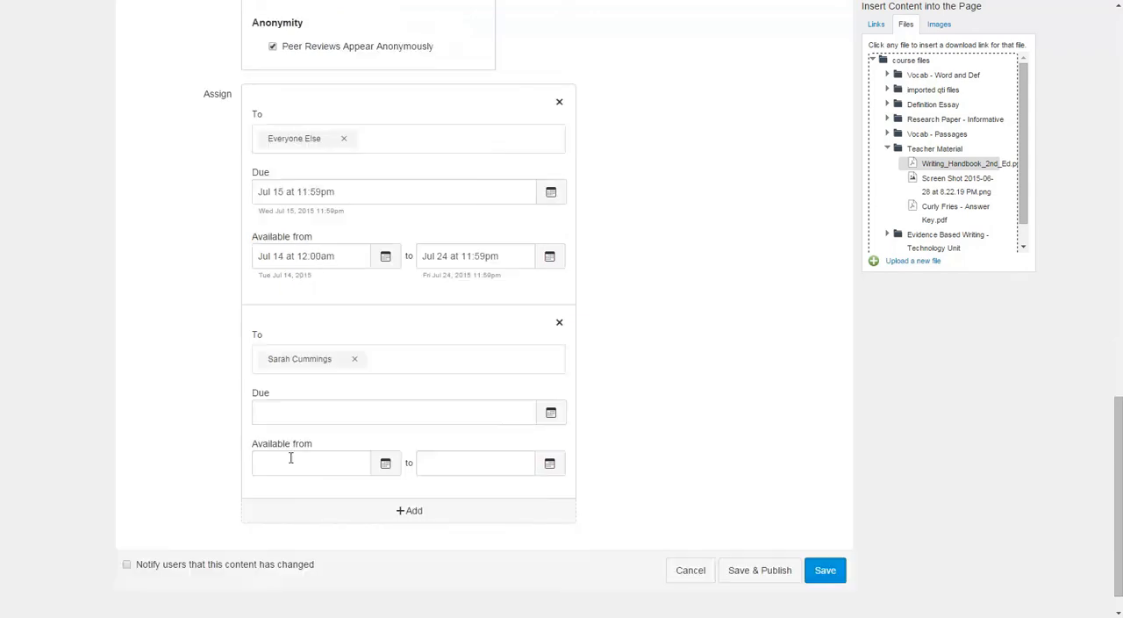
pyautogui.click(549, 416)
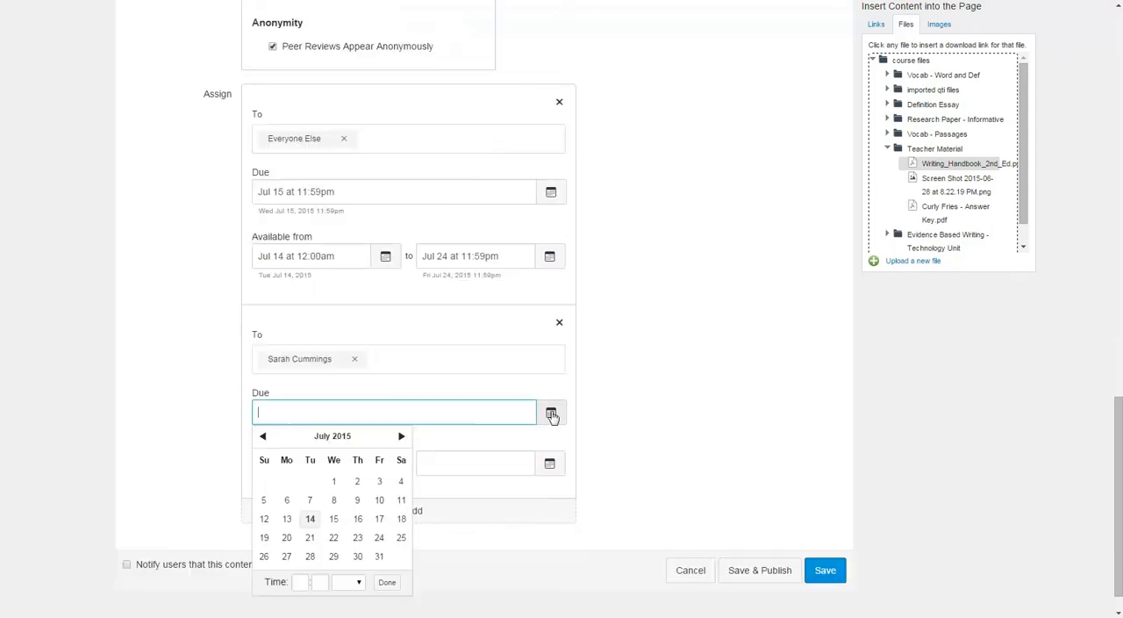
pyautogui.click(358, 520)
pyautogui.click(610, 445)
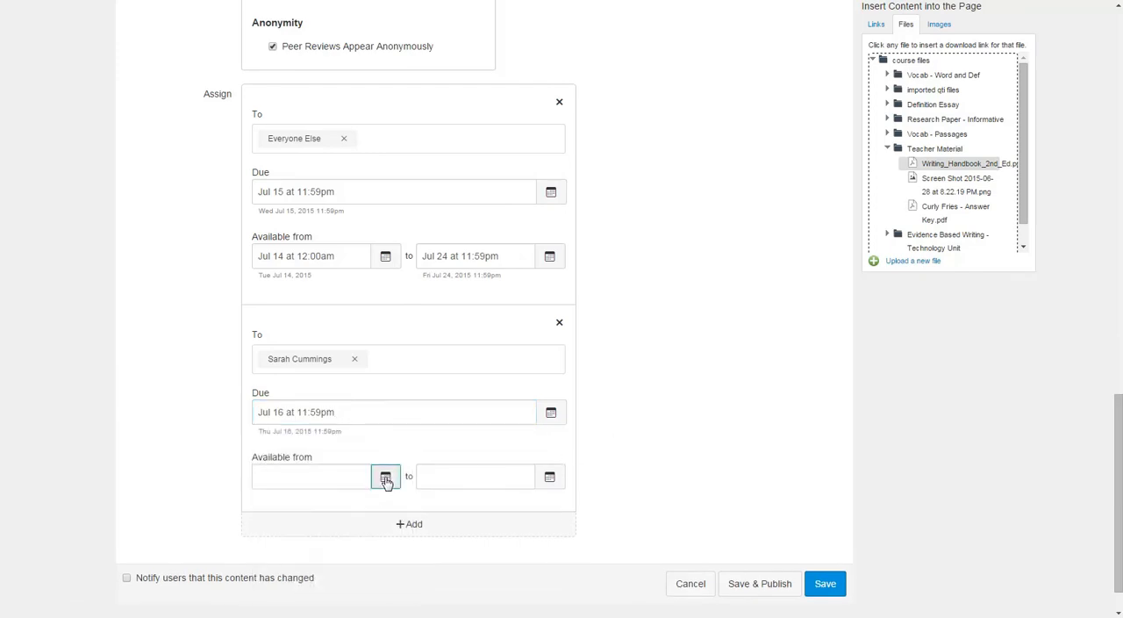
pyautogui.click(385, 476)
pyautogui.click(309, 387)
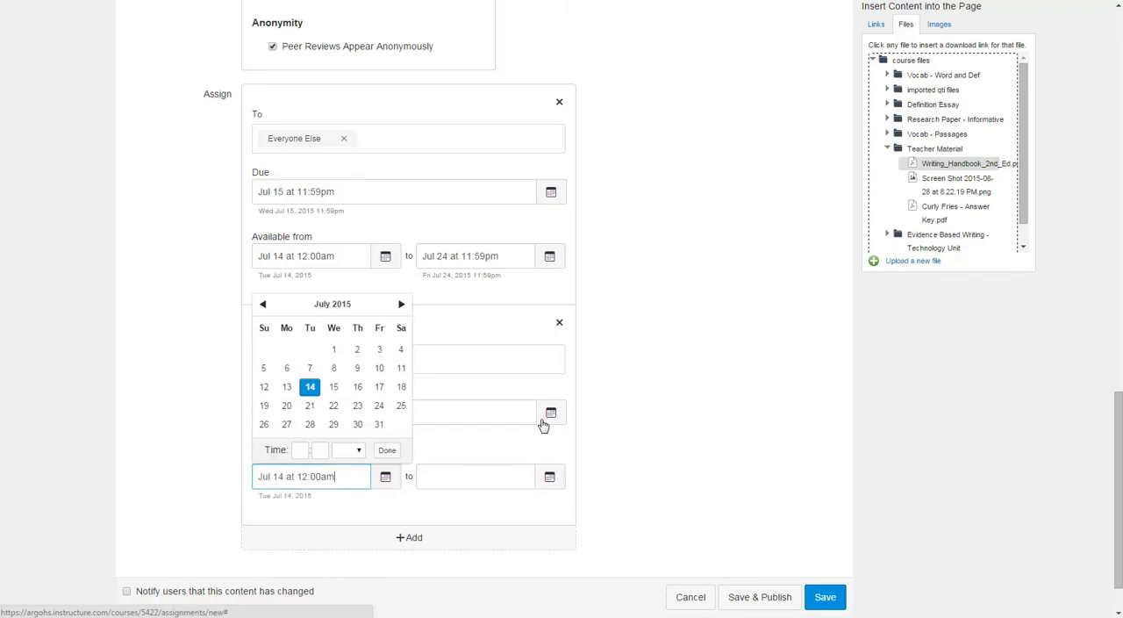
pyautogui.click(550, 477)
pyautogui.click(544, 405)
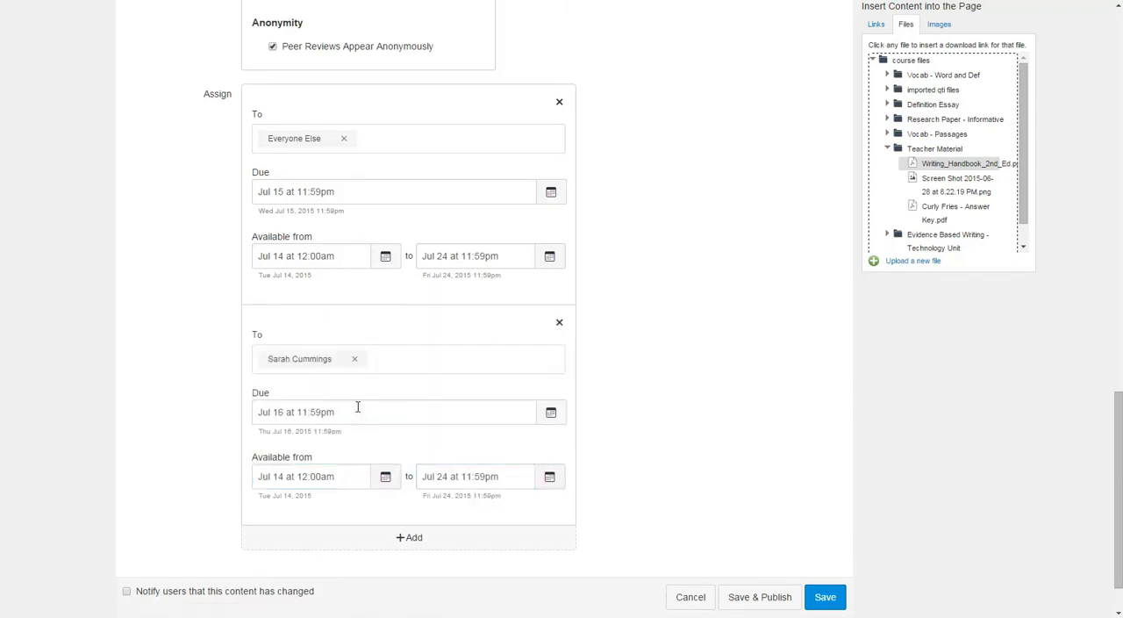
# Review the assignment's dates, description, points, grading and submission settings.
pyautogui.scroll(15, 594, 482)
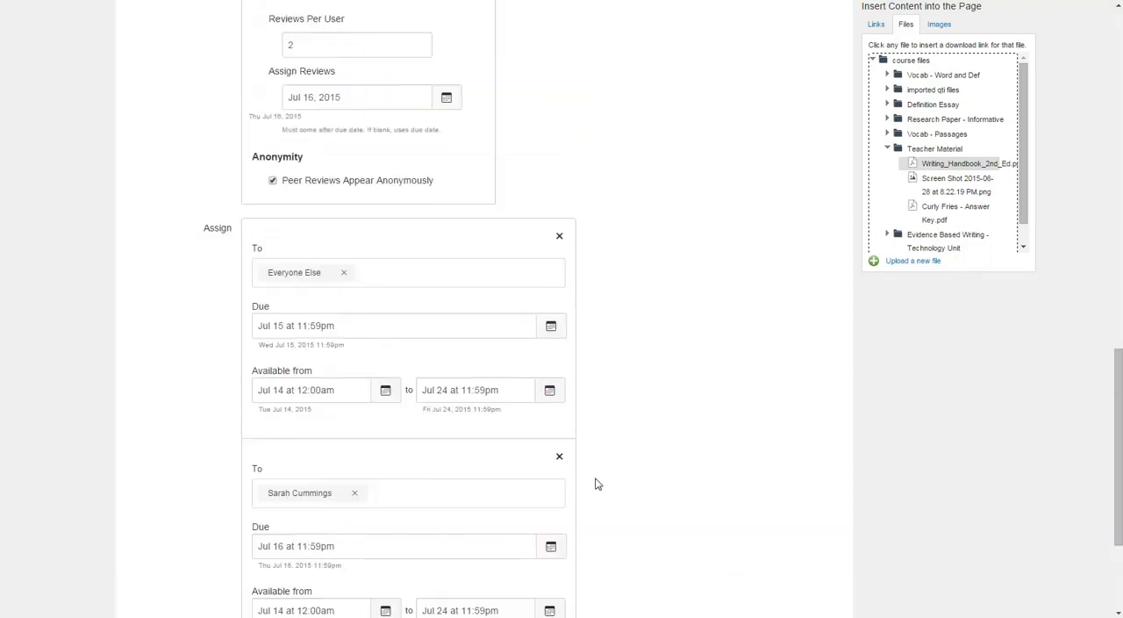
pyautogui.scroll(1, 491, 316)
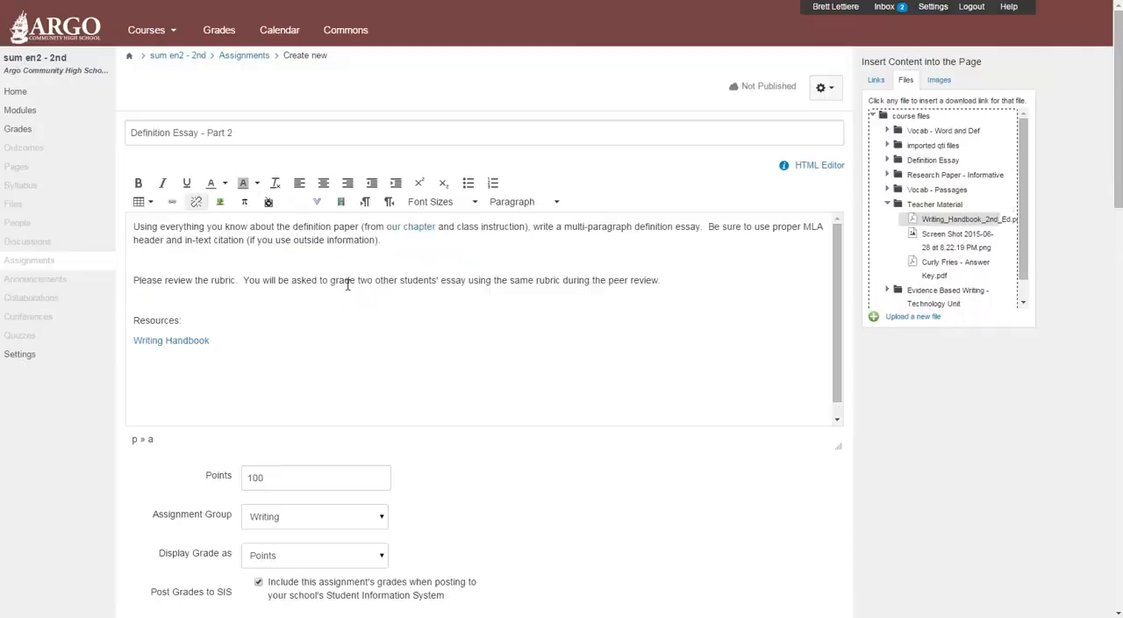
pyautogui.scroll(-3, 377, 210)
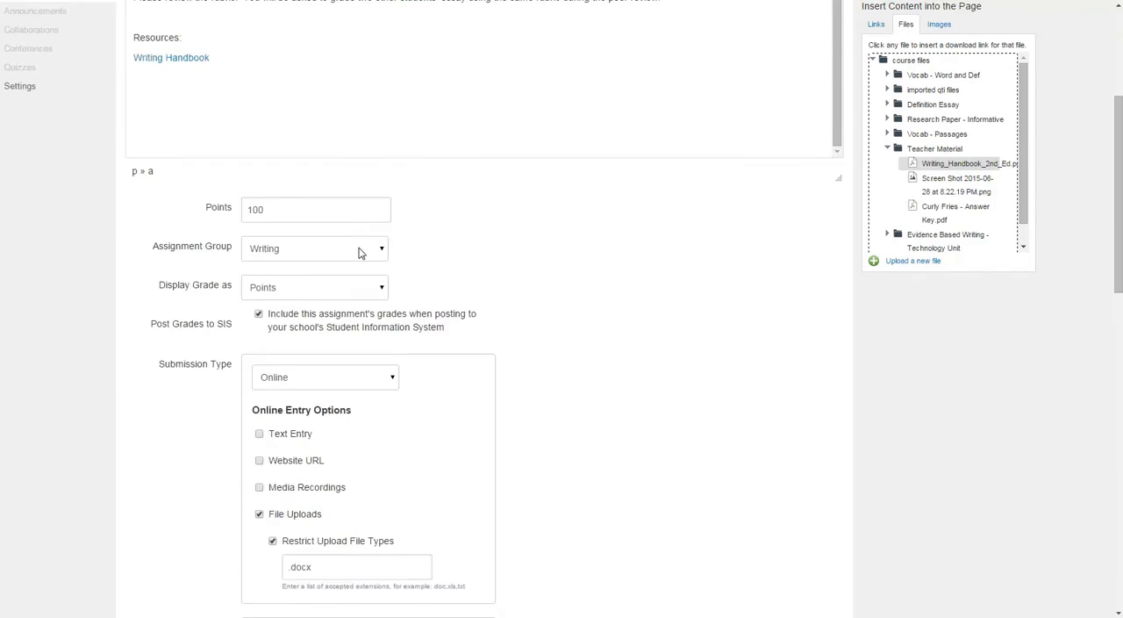
pyautogui.scroll(-5, 358, 246)
pyautogui.scroll(5, 358, 254)
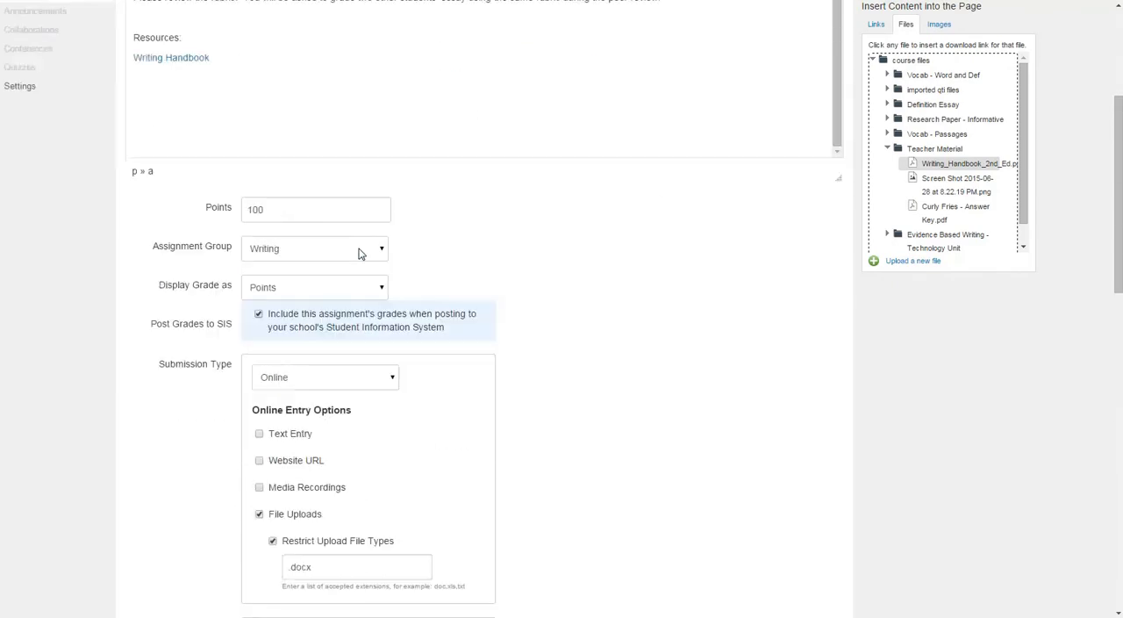
pyautogui.scroll(2, 359, 253)
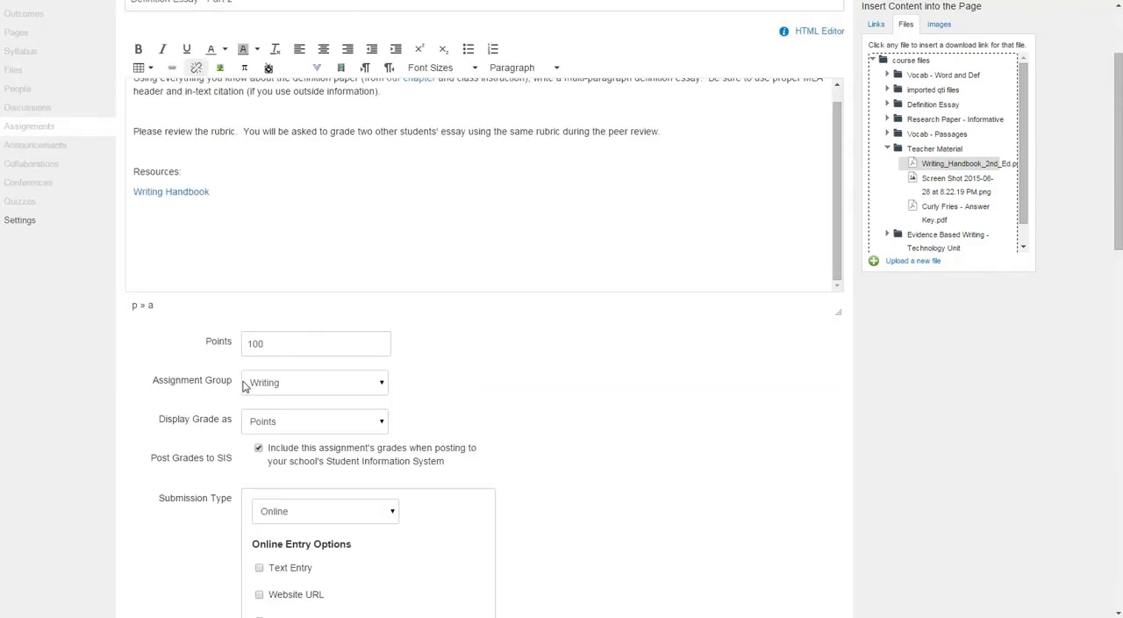
# Check the remaining grading, submission, peer review and date settings, and save the assignment without publishing it.
pyautogui.scroll(-2, 259, 391)
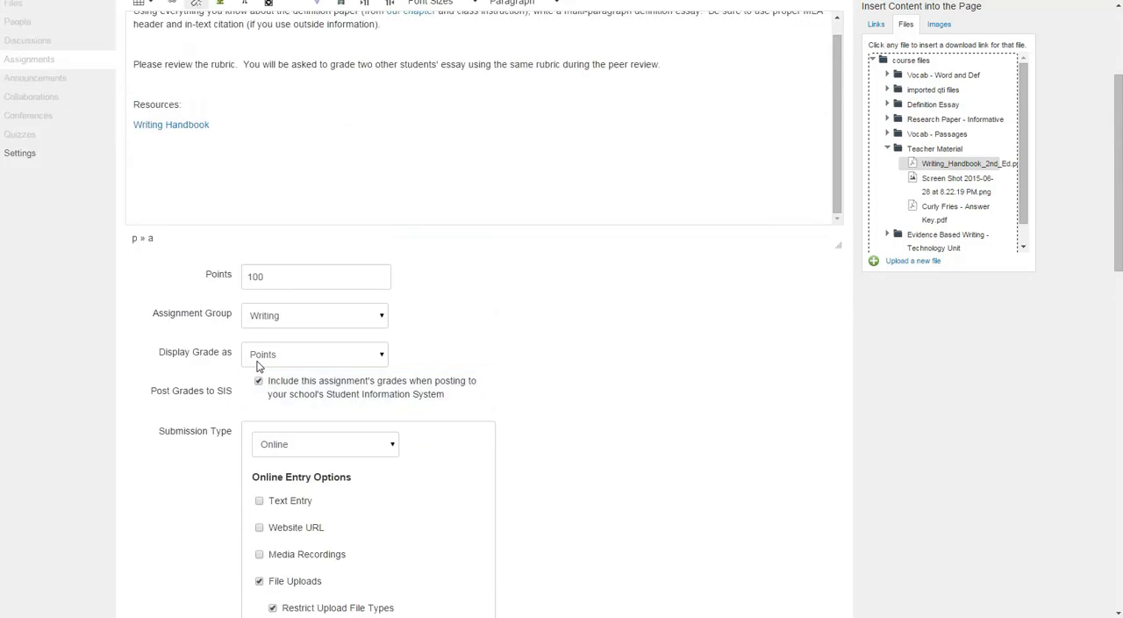
pyautogui.scroll(-2, 263, 395)
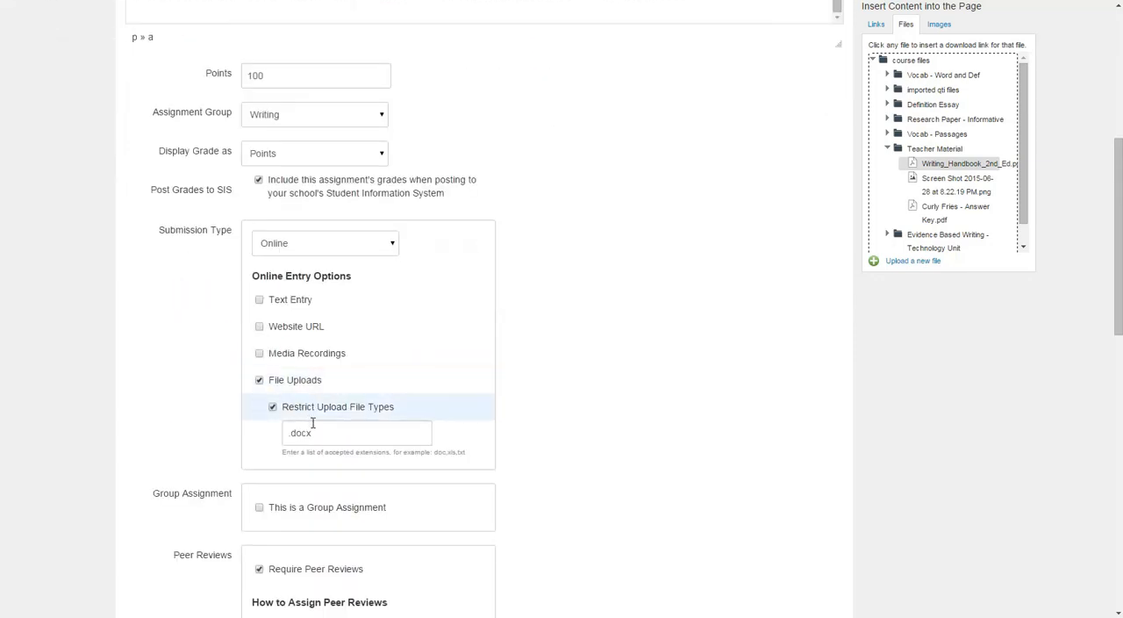
pyautogui.scroll(-2, 351, 425)
pyautogui.scroll(-2, 291, 338)
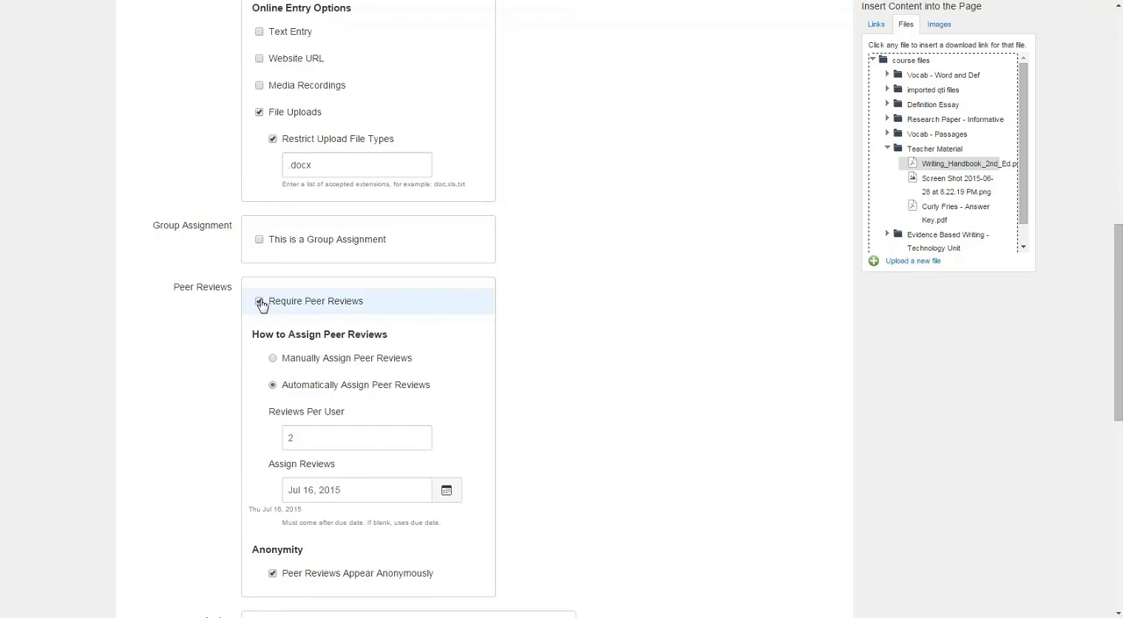
pyautogui.scroll(-9, 260, 311)
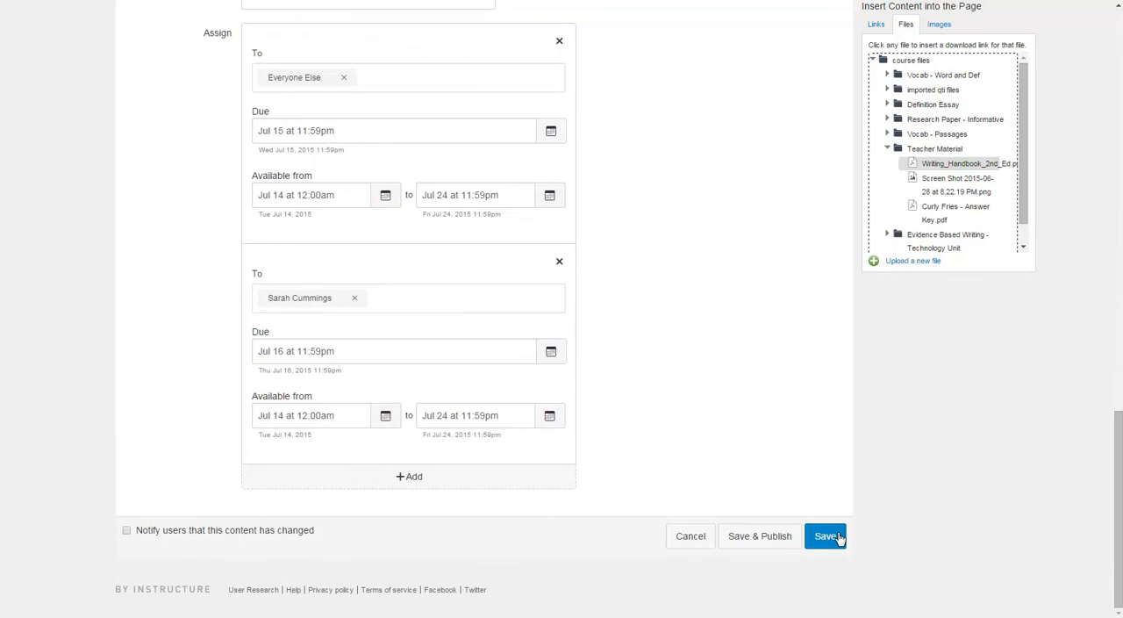
pyautogui.click(827, 536)
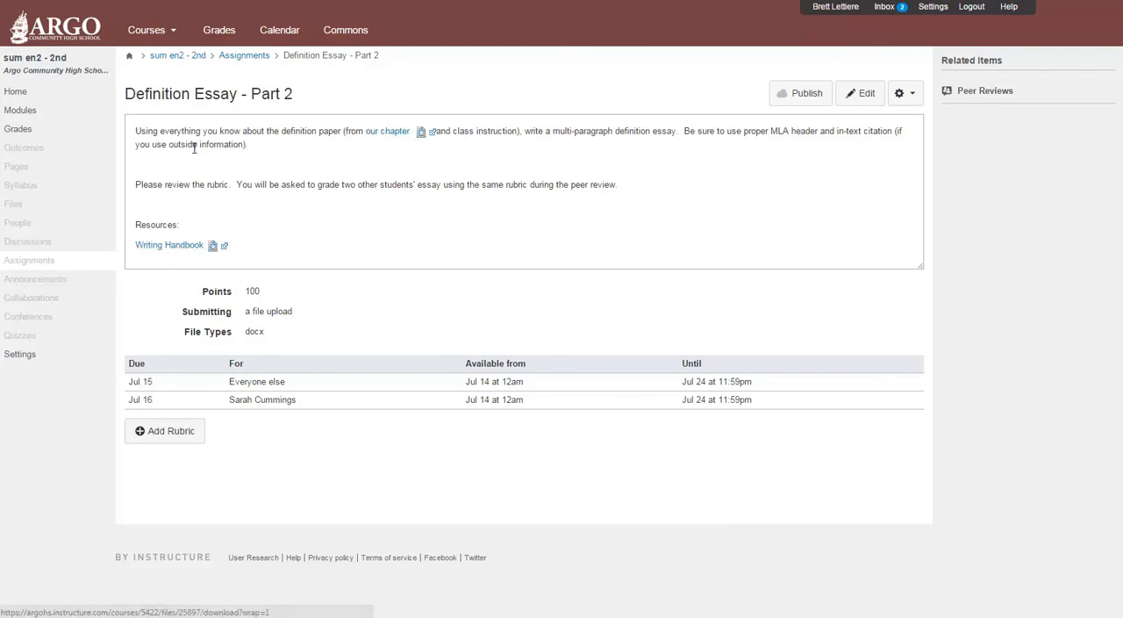
# Preview the linked chapter file inline in the assignment description and look through it.
pyautogui.click(425, 134)
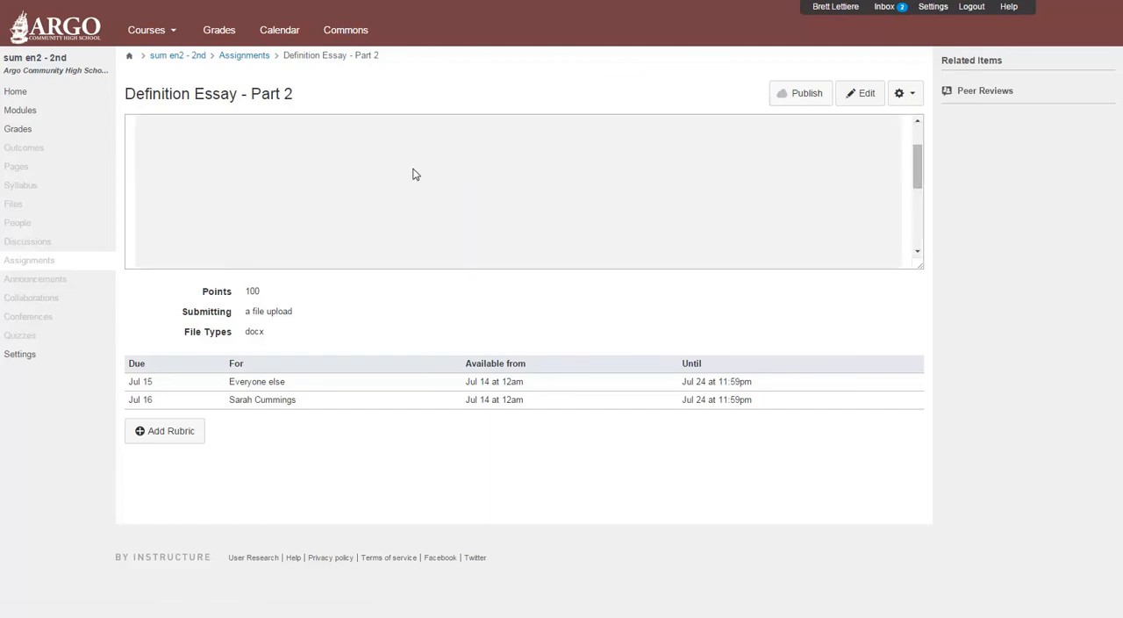
pyautogui.scroll(-10, 472, 200)
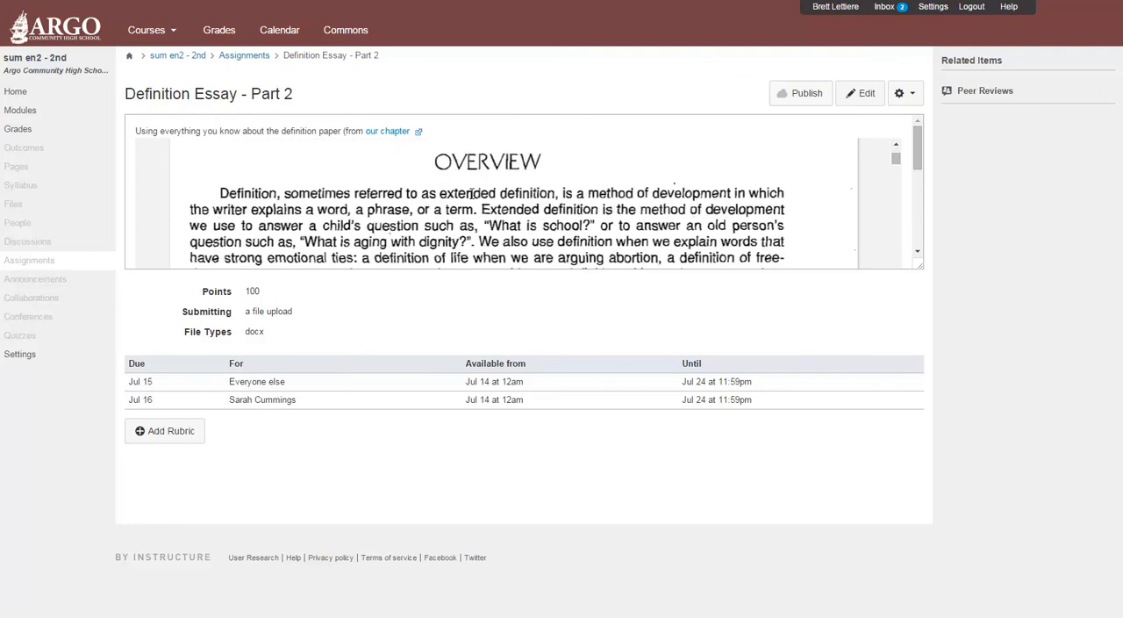
pyautogui.moveTo(919, 162); pyautogui.dragTo(922, 246)
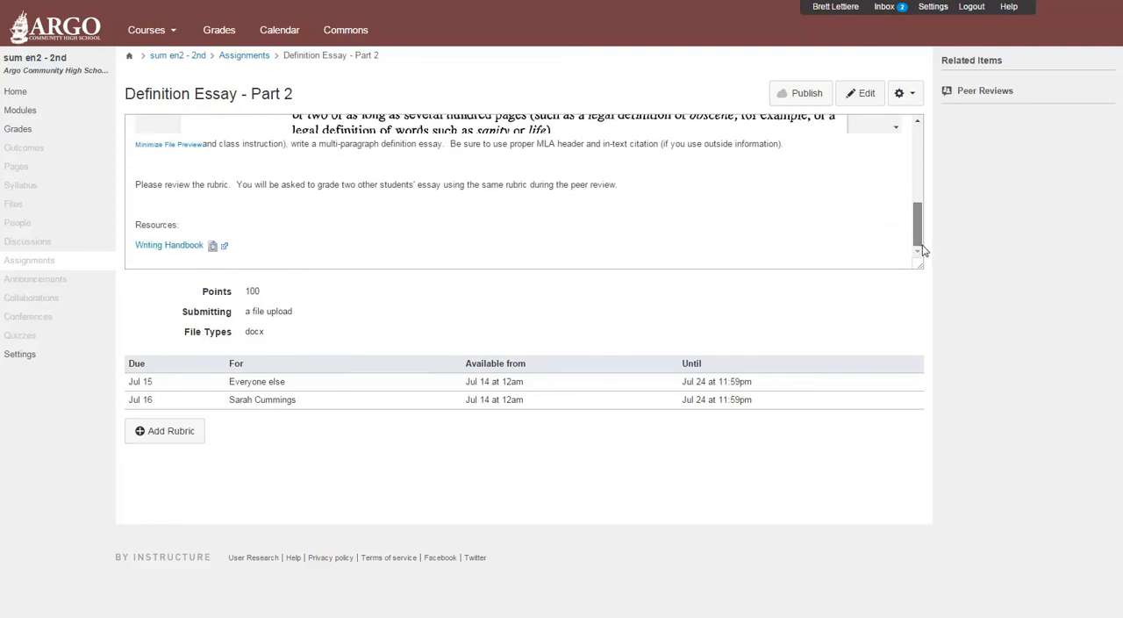
# Preview the Writing Handbook inline under Resources, look through its pages, and return to the start of the description.
pyautogui.click(213, 248)
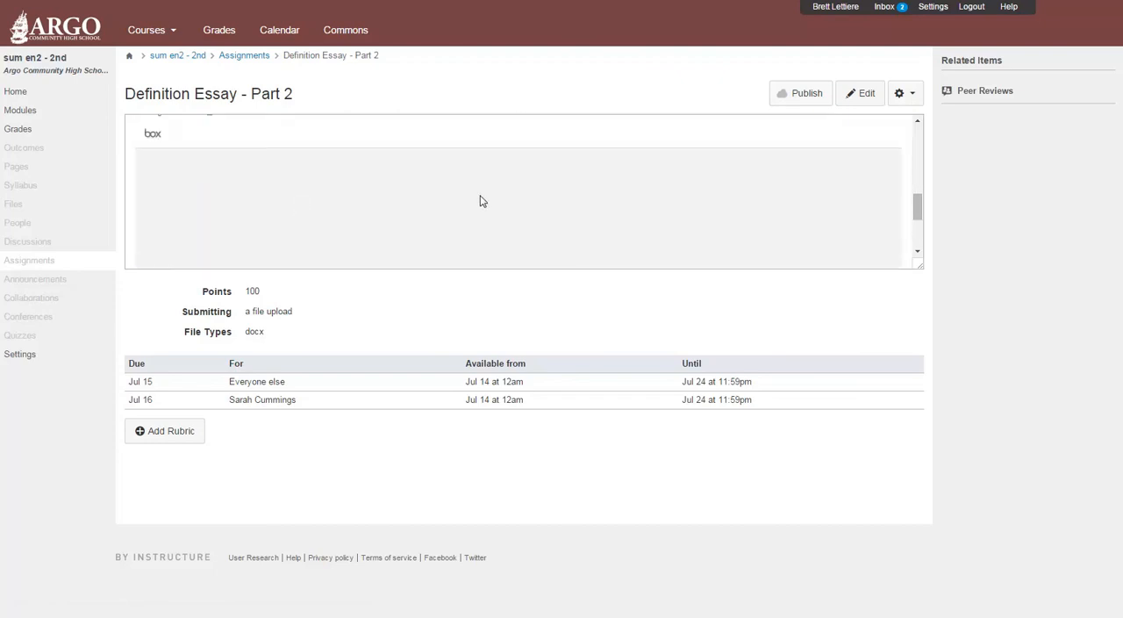
pyautogui.scroll(-1, 480, 201)
pyautogui.scroll(-5, 481, 201)
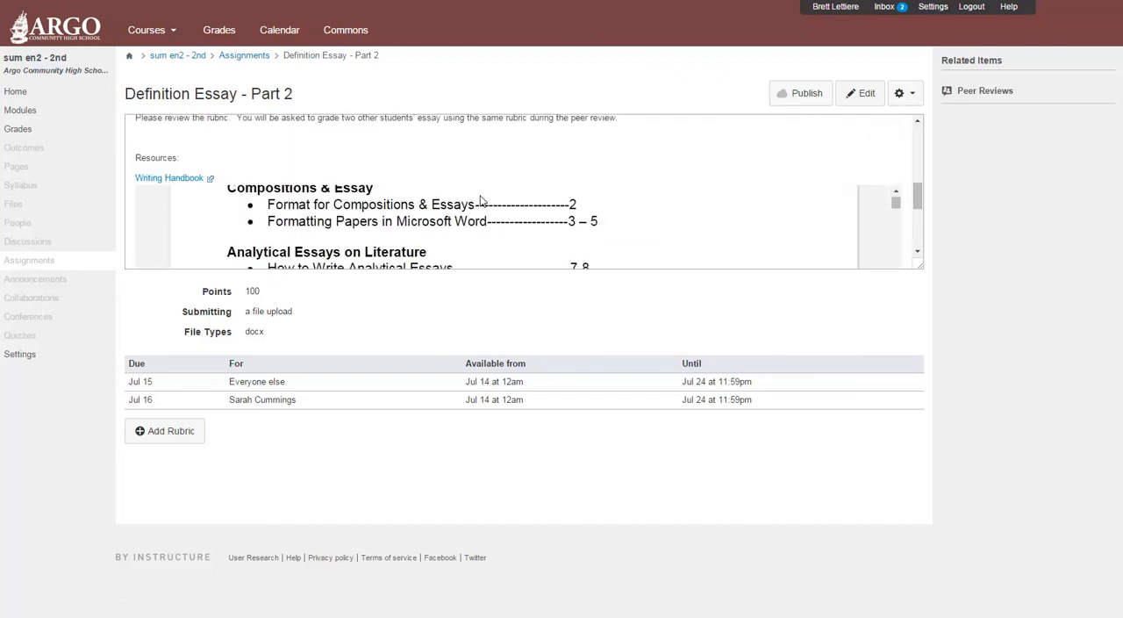
pyautogui.scroll(-3, 481, 201)
pyautogui.scroll(3, 481, 201)
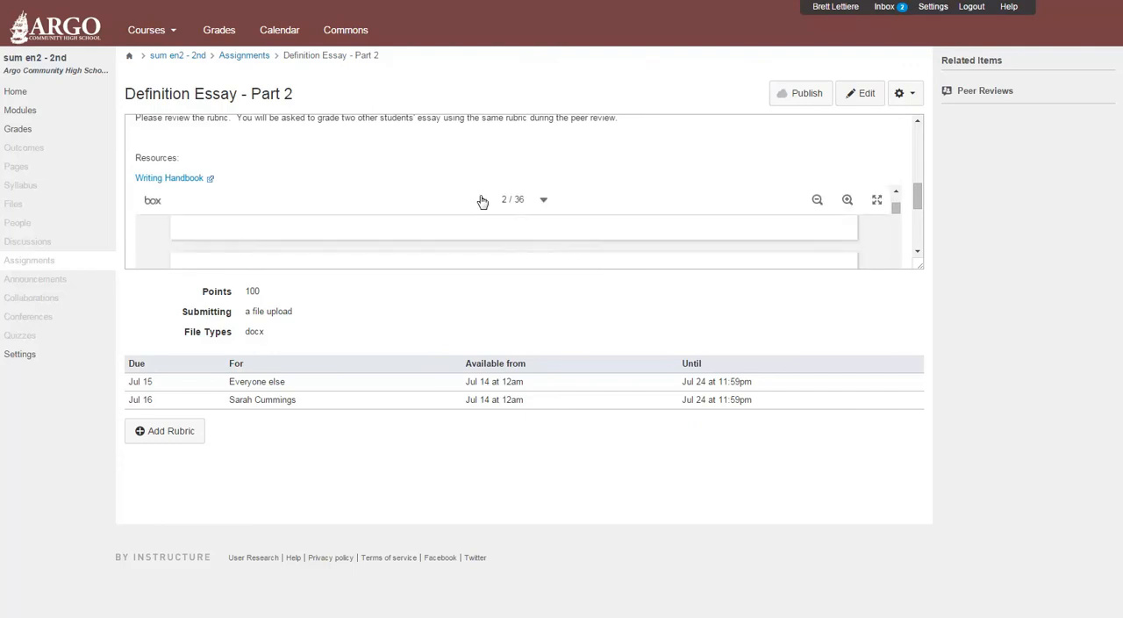
pyautogui.scroll(1, 510, 263)
pyautogui.scroll(2, 268, 238)
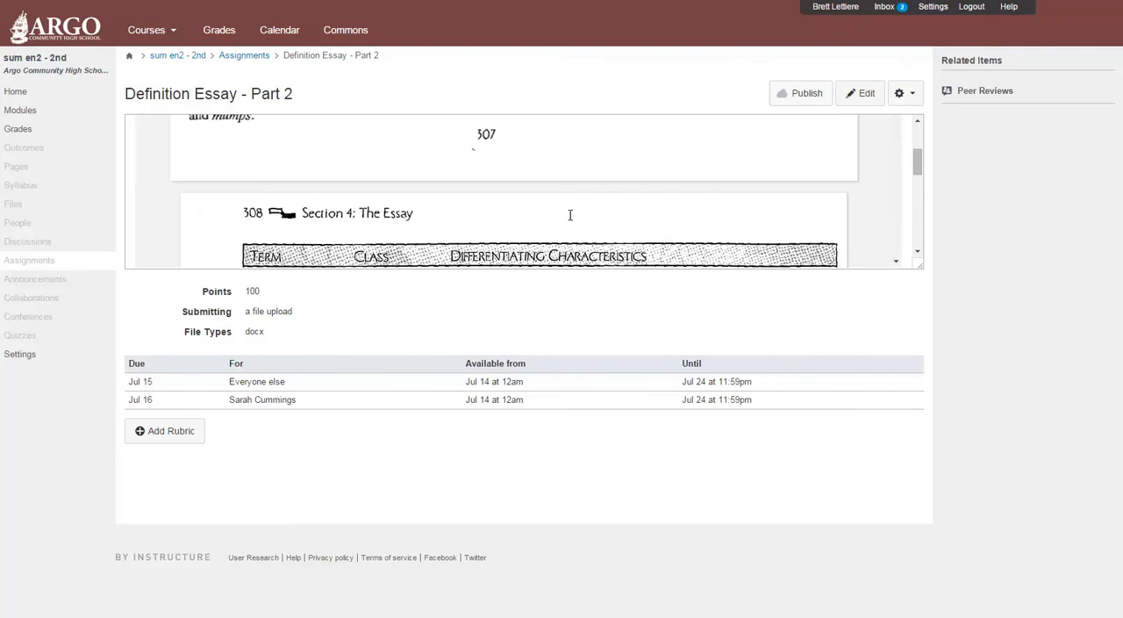
pyautogui.moveTo(915, 167); pyautogui.dragTo(915, 129)
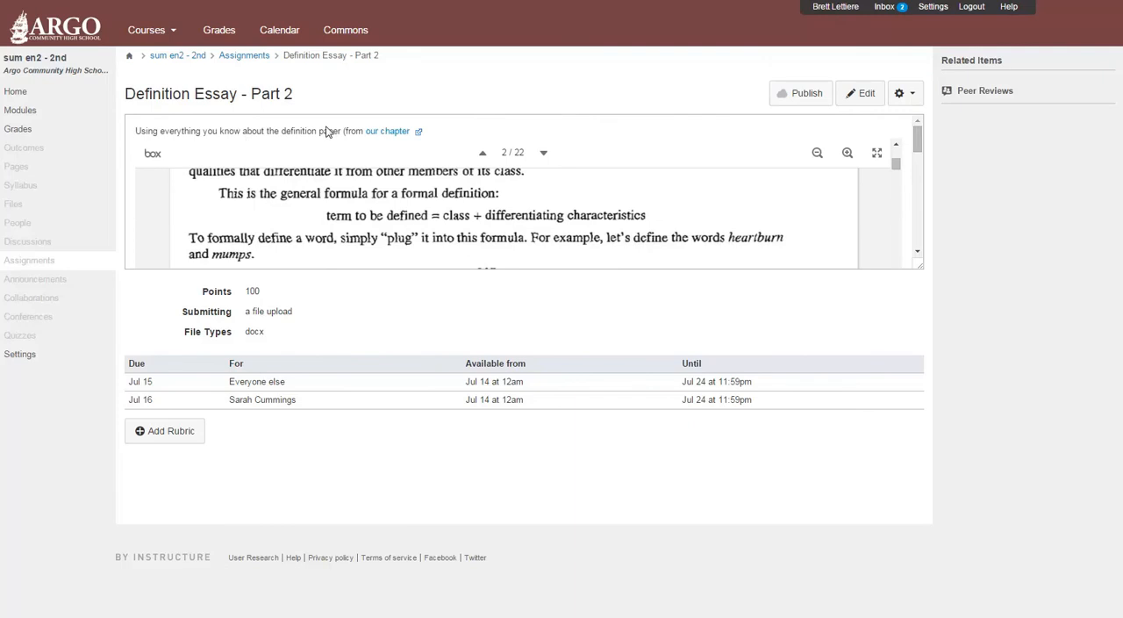
# Attach the existing Definition Rubric from the sum en2 - 2nd course to the assignment.
pyautogui.click(145, 431)
pyautogui.scroll(-2, 416, 449)
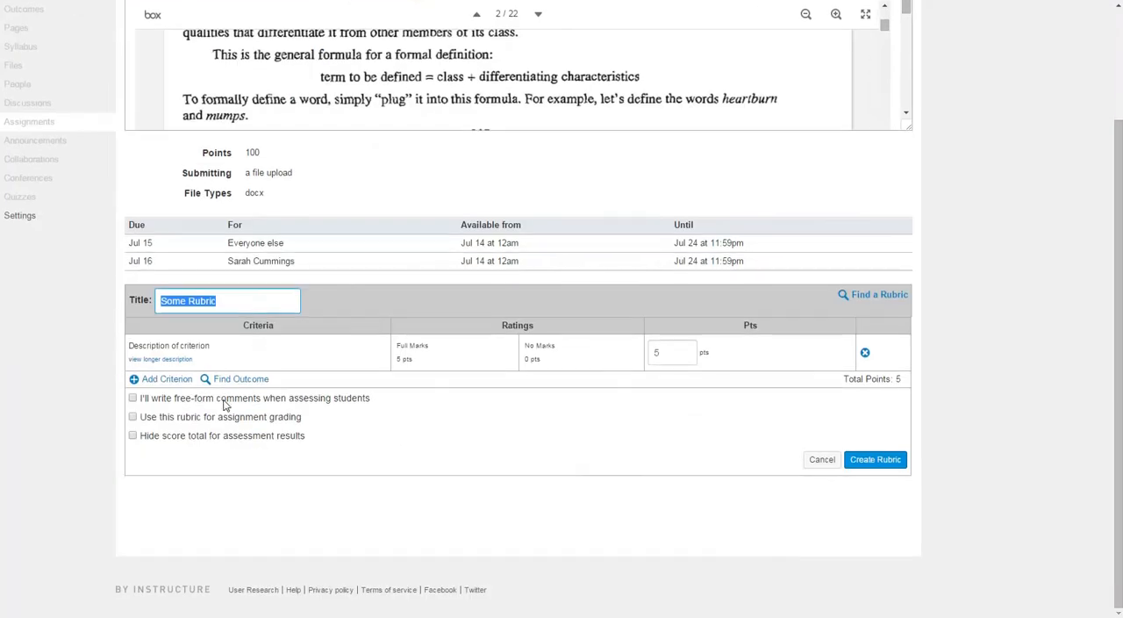
pyautogui.click(861, 299)
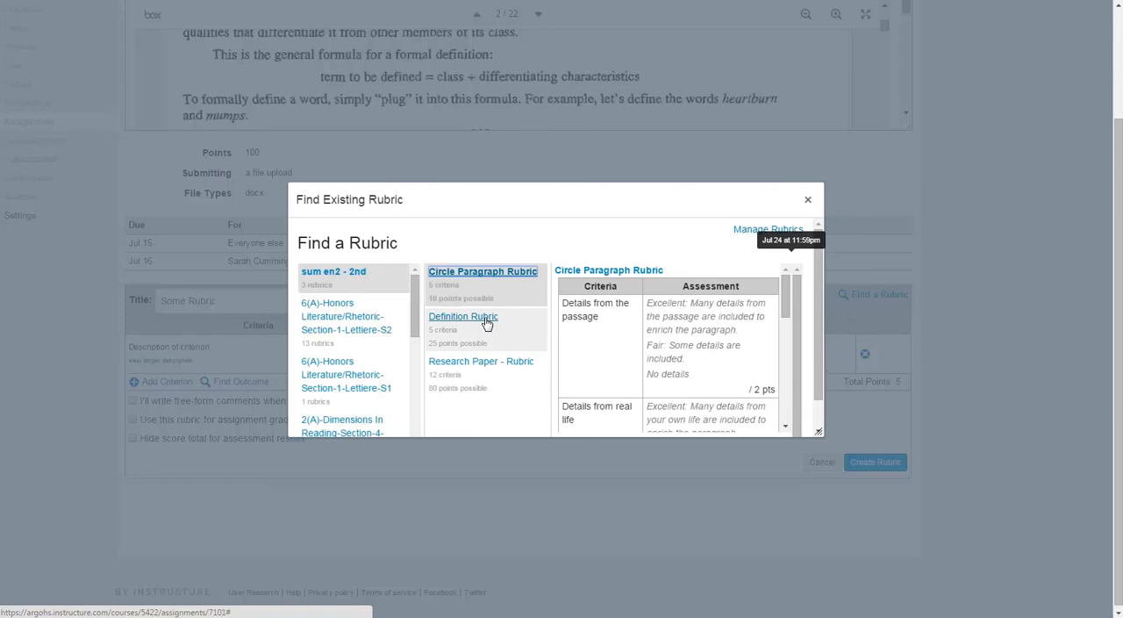
pyautogui.click(487, 322)
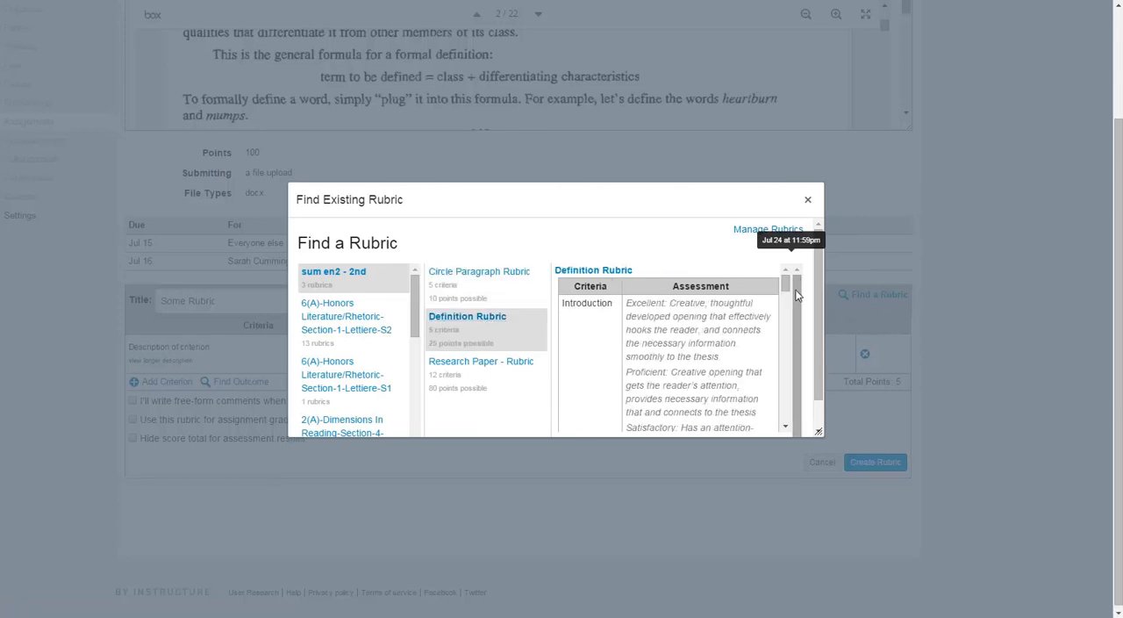
pyautogui.moveTo(796, 296); pyautogui.dragTo(799, 334)
pyautogui.moveTo(786, 279); pyautogui.dragTo(769, 242)
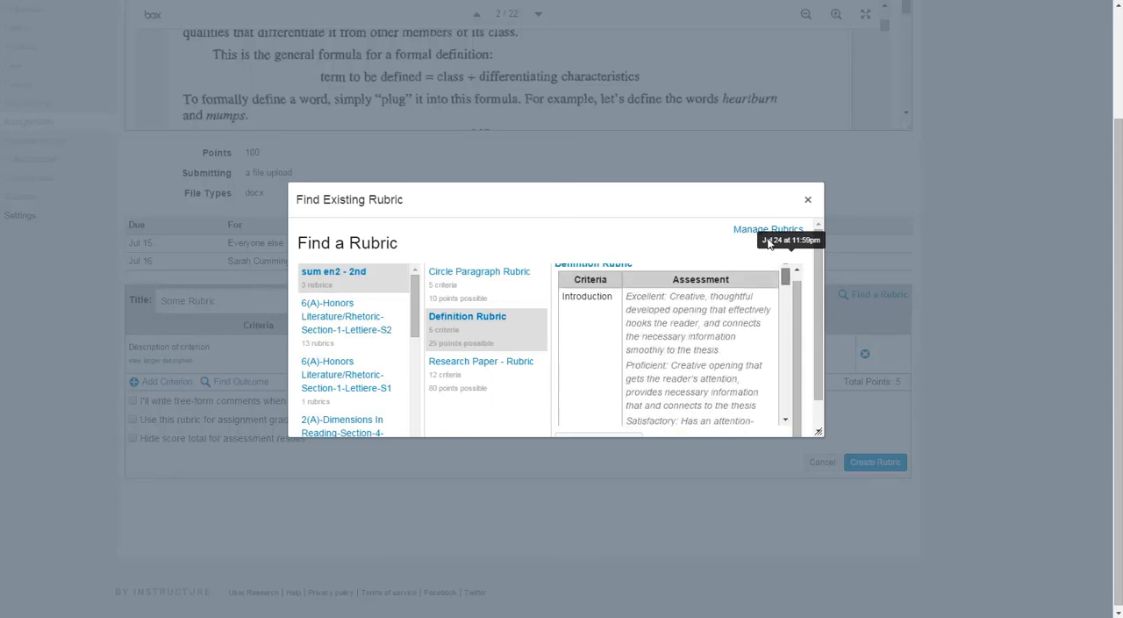
pyautogui.moveTo(819, 429); pyautogui.dragTo(889, 614)
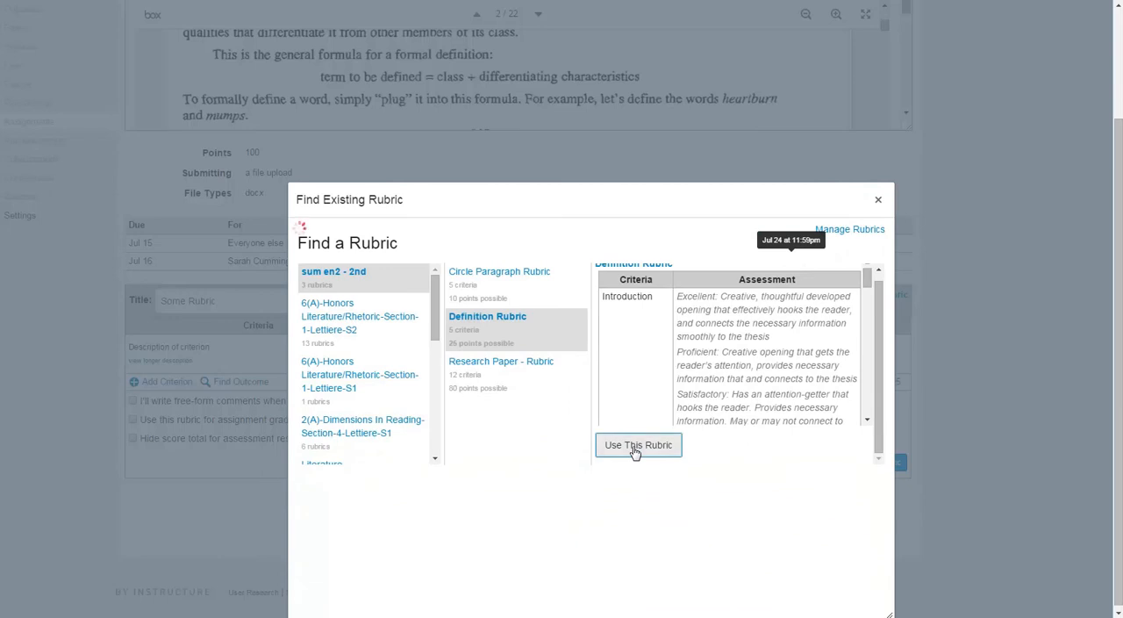
pyautogui.click(638, 445)
# Set the Definition Rubric to be used for assignment grading and change the assignment's points possible to 25 to match it.
pyautogui.scroll(-3, 432, 382)
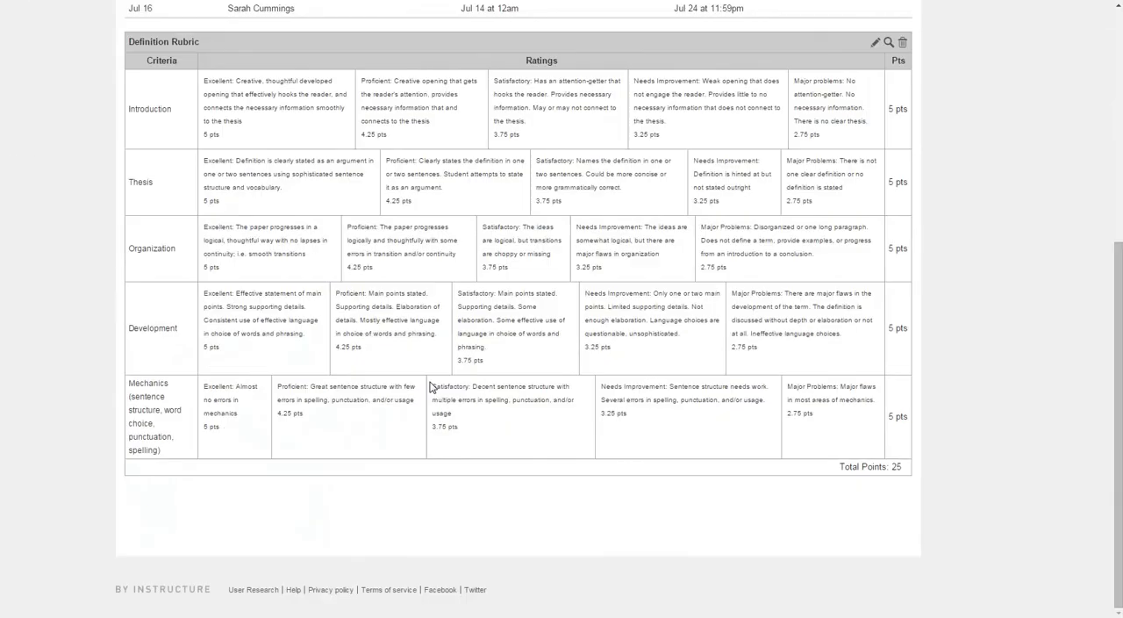
pyautogui.click(875, 44)
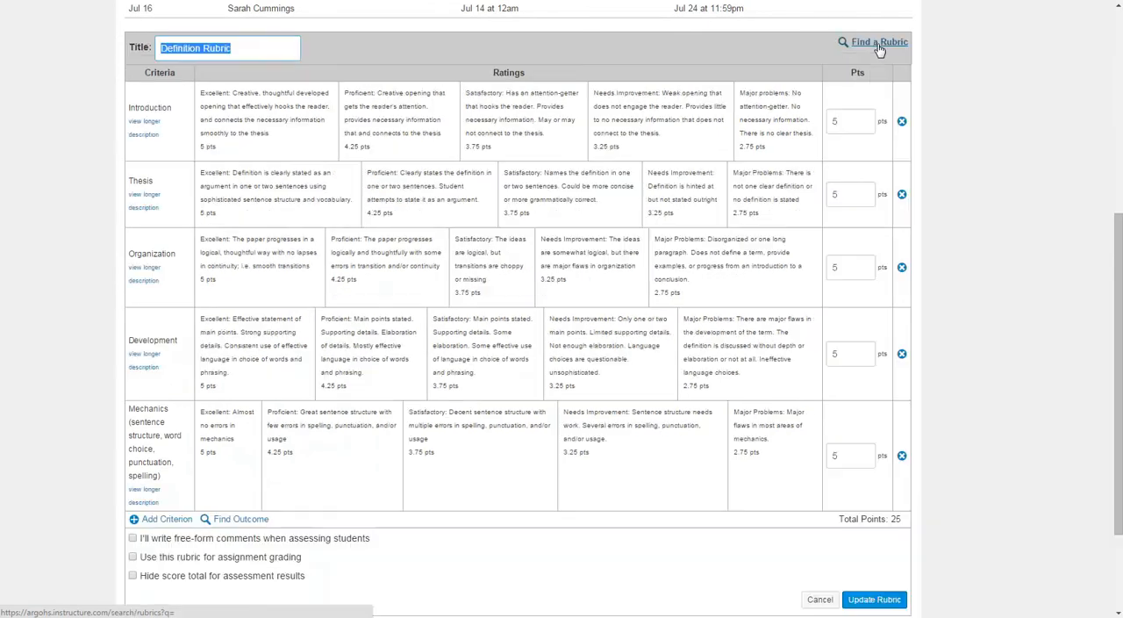
pyautogui.scroll(-3, 562, 351)
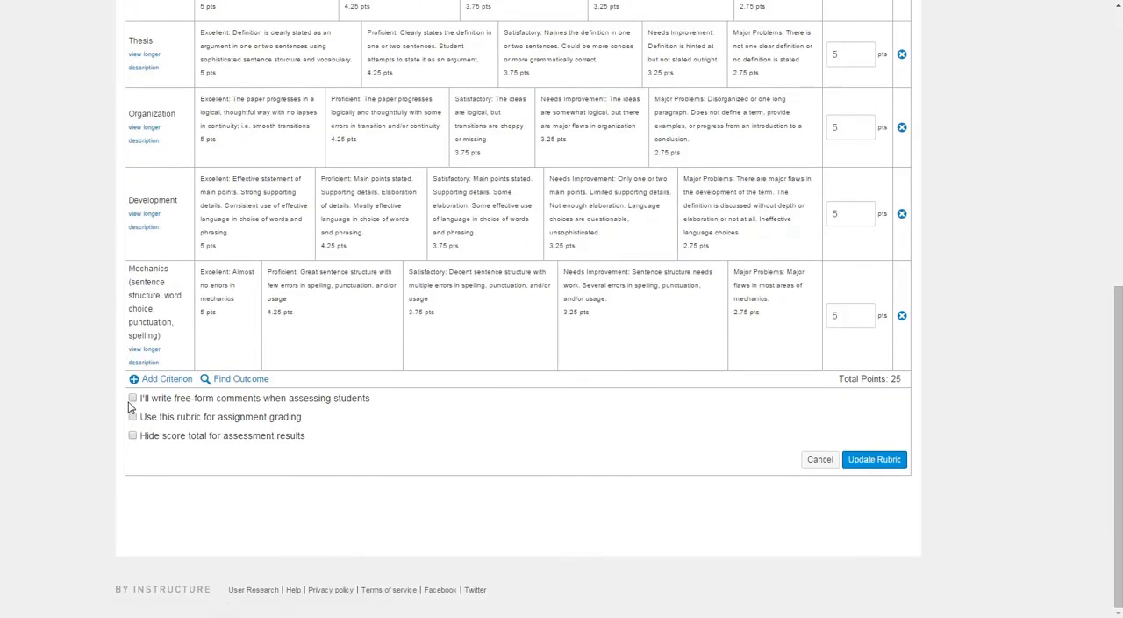
pyautogui.click(133, 418)
pyautogui.scroll(3, 264, 487)
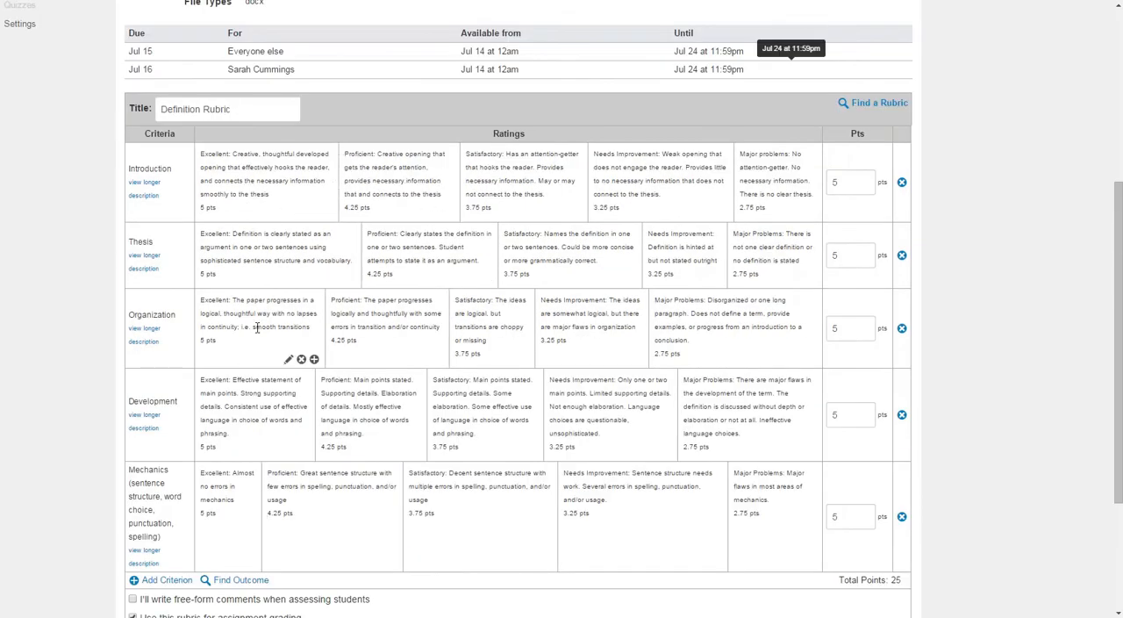
pyautogui.scroll(-3, 410, 436)
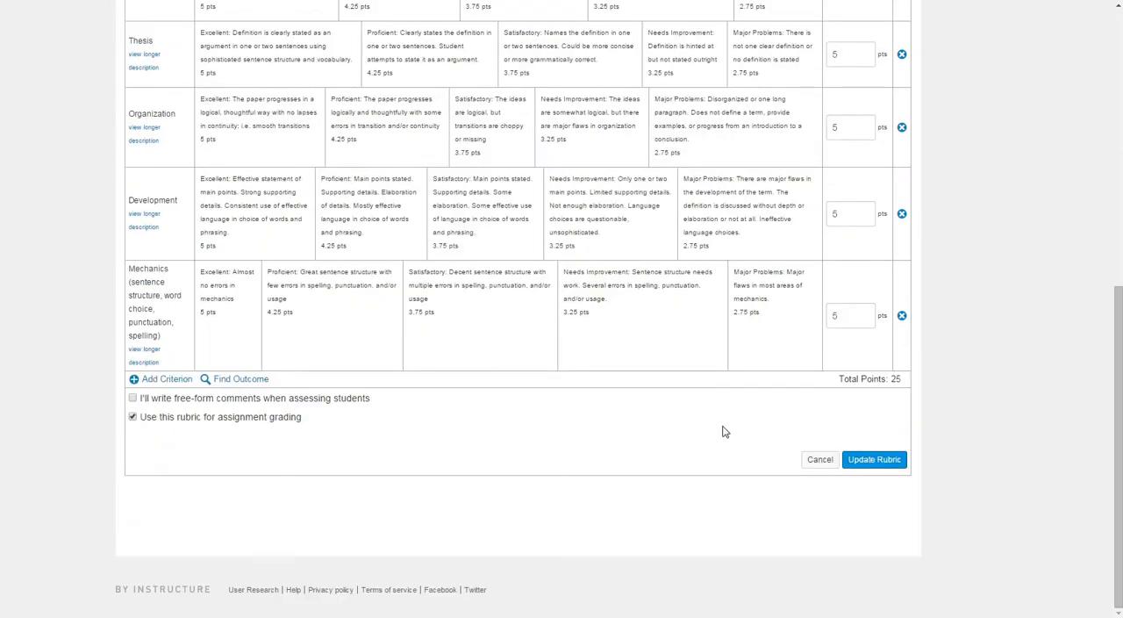
pyautogui.click(882, 461)
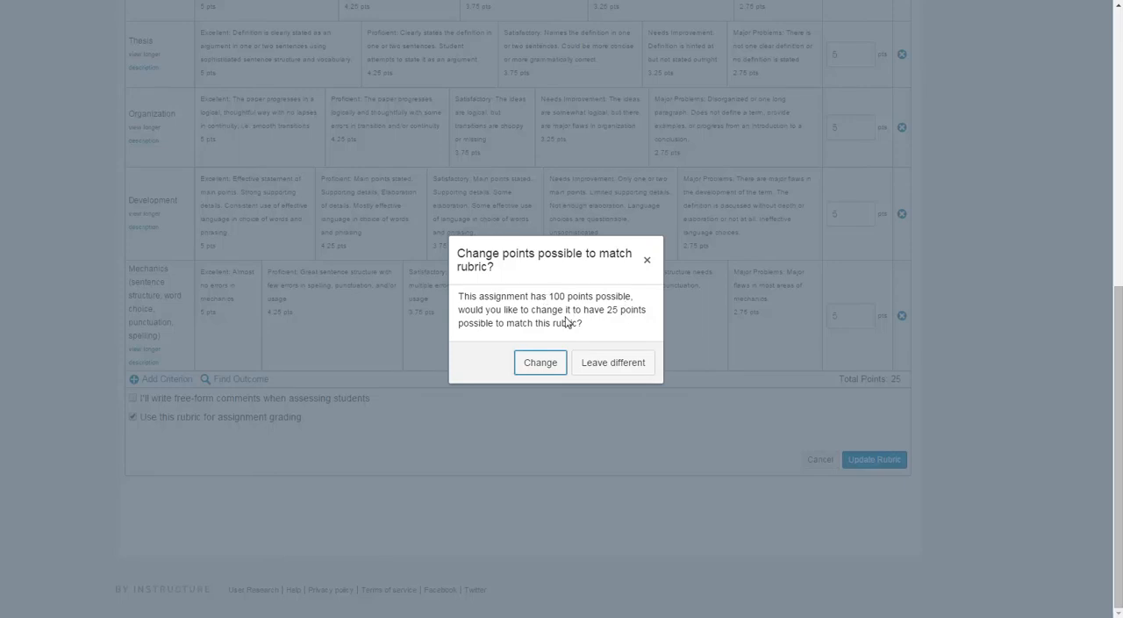
pyautogui.click(543, 362)
# Add a new module named "Definition Essay - Part 2" to the course modules.
pyautogui.scroll(4, 768, 474)
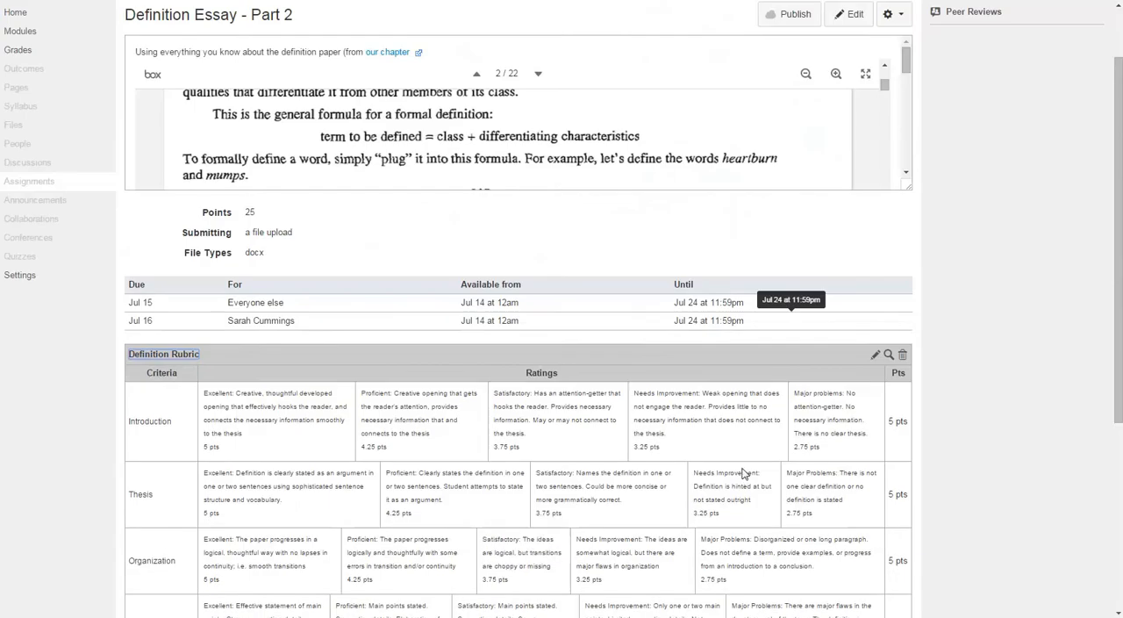
pyautogui.scroll(1, 731, 474)
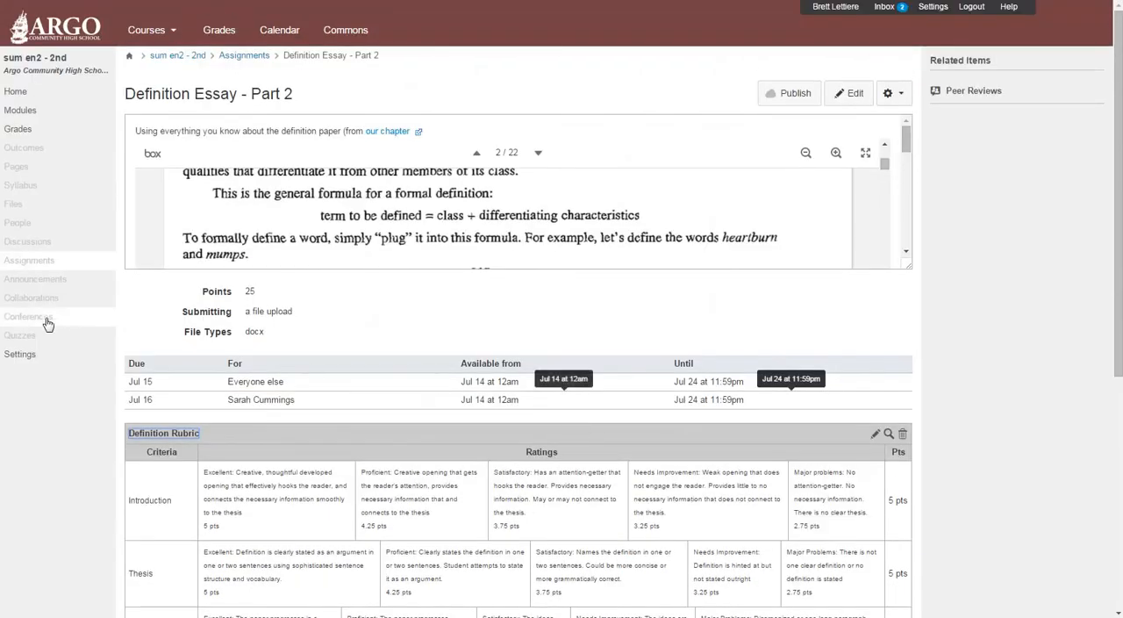
pyautogui.click(22, 356)
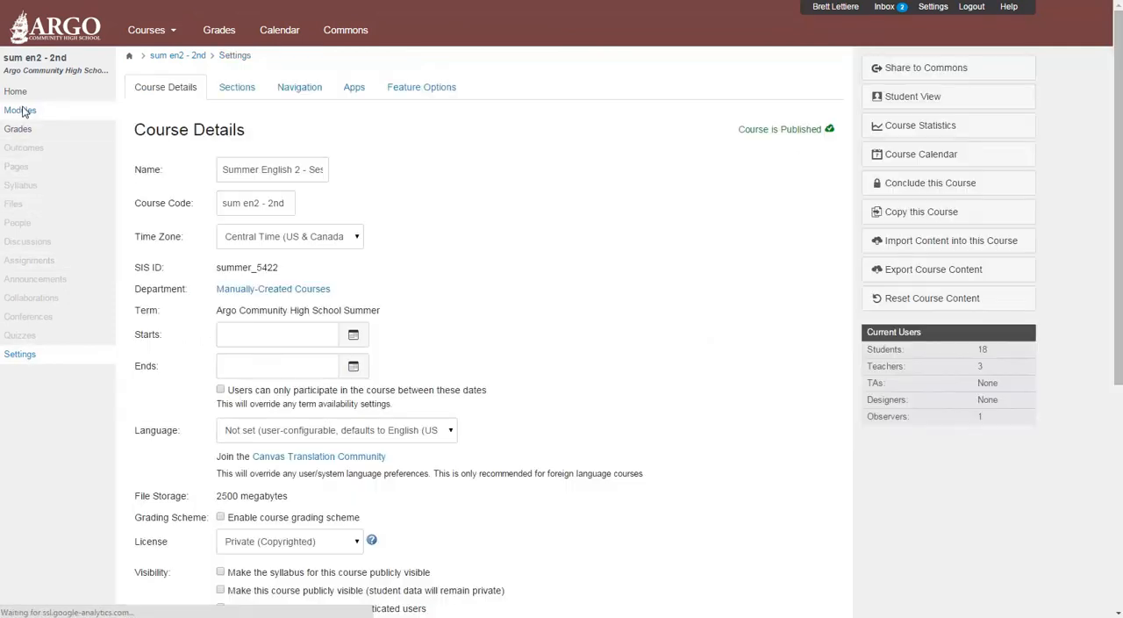
pyautogui.click(23, 112)
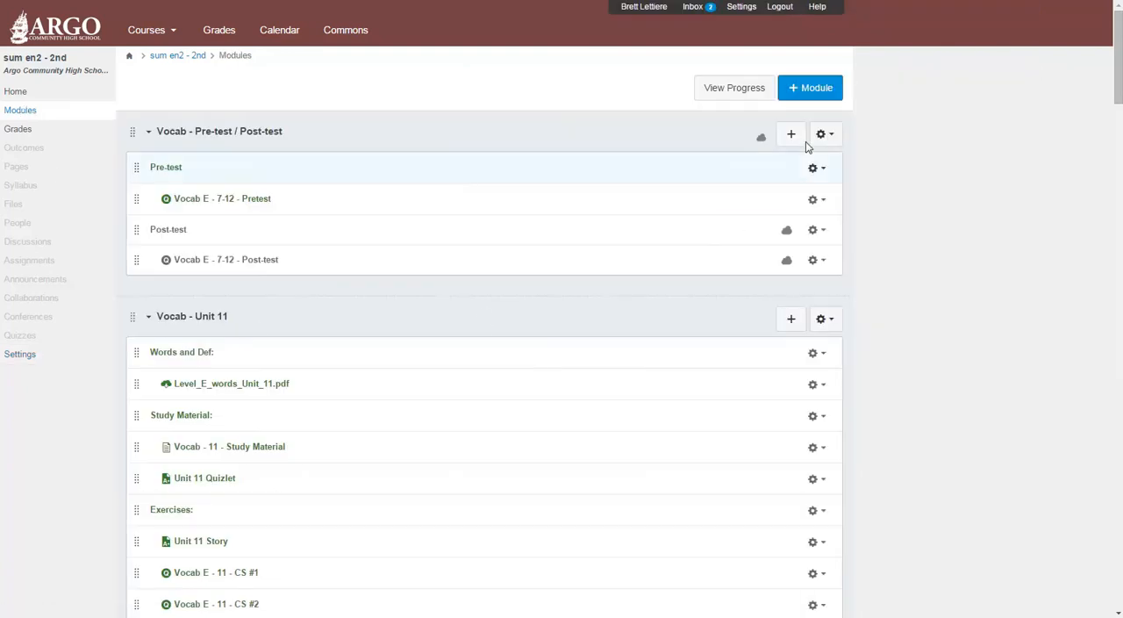
pyautogui.scroll(-1, 803, 123)
pyautogui.click(791, 26)
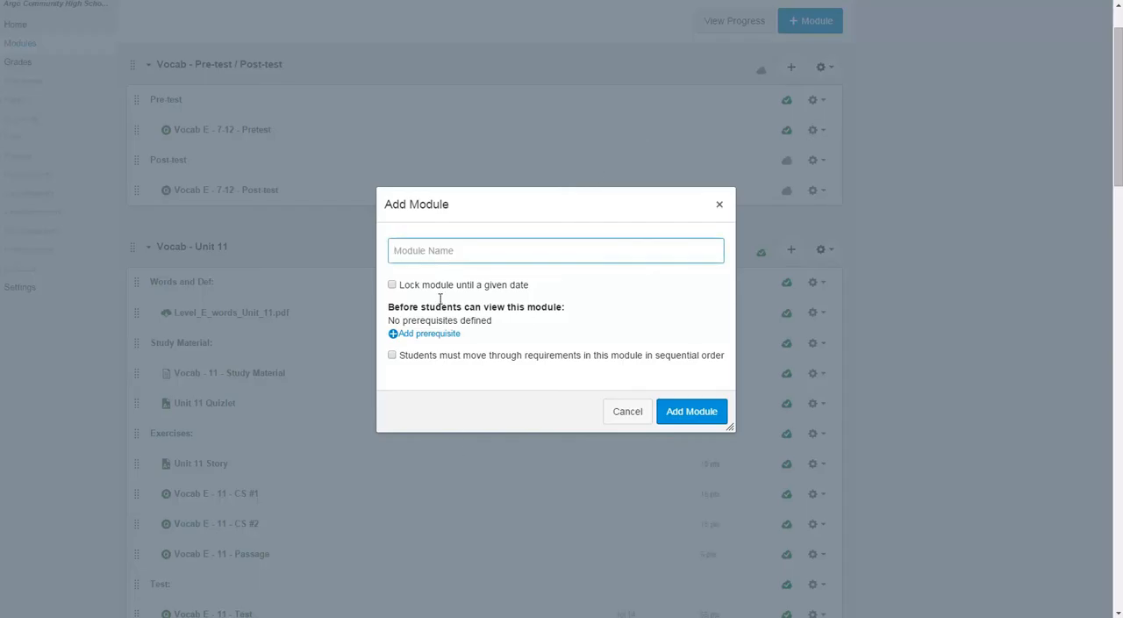
pyautogui.write('De')
pyautogui.write('-')
pyautogui.scroll(1, 439, 303)
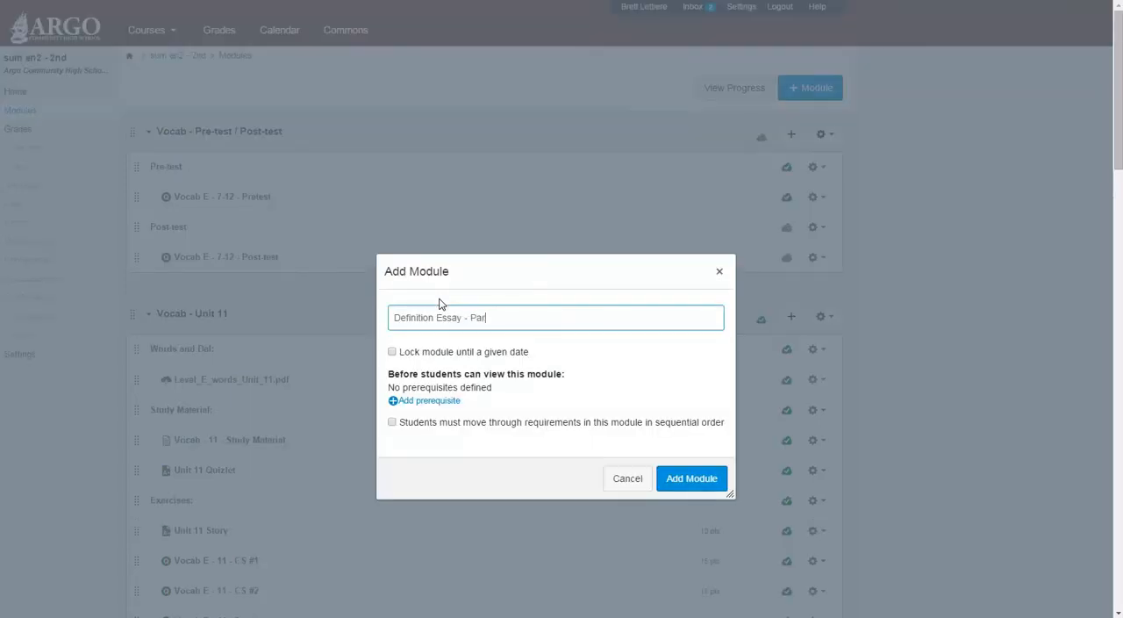
pyautogui.click(691, 477)
# Add the existing "Definition Essay - Part 2" assignment to the Definition Essay - Part 2 module without indentation.
pyautogui.scroll(-10, 852, 391)
pyautogui.scroll(-15, 852, 391)
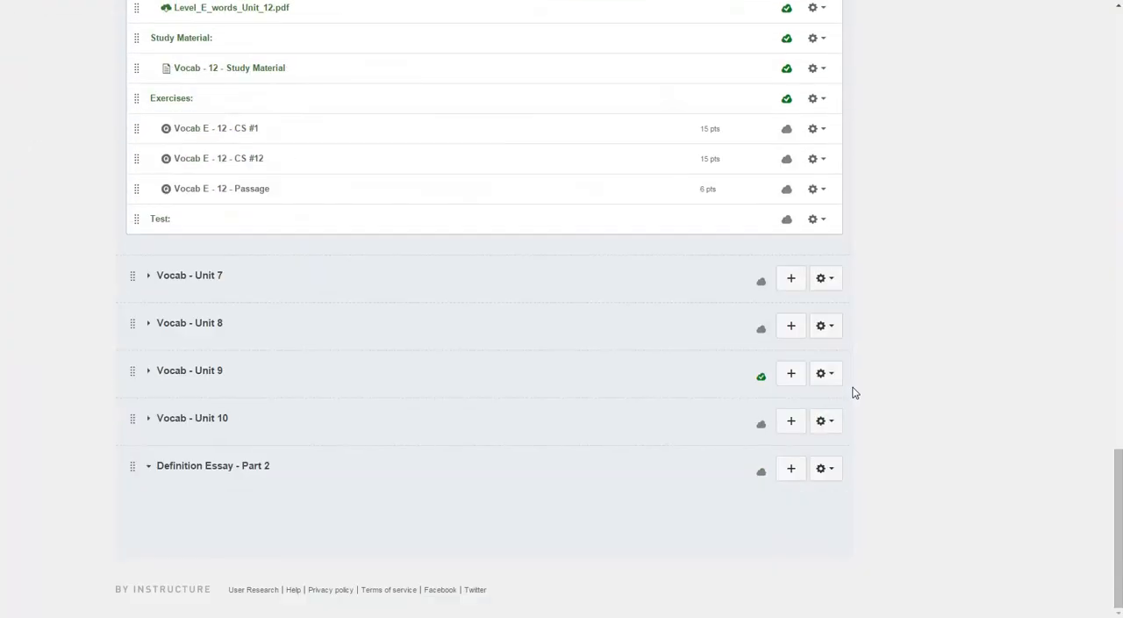
pyautogui.click(790, 471)
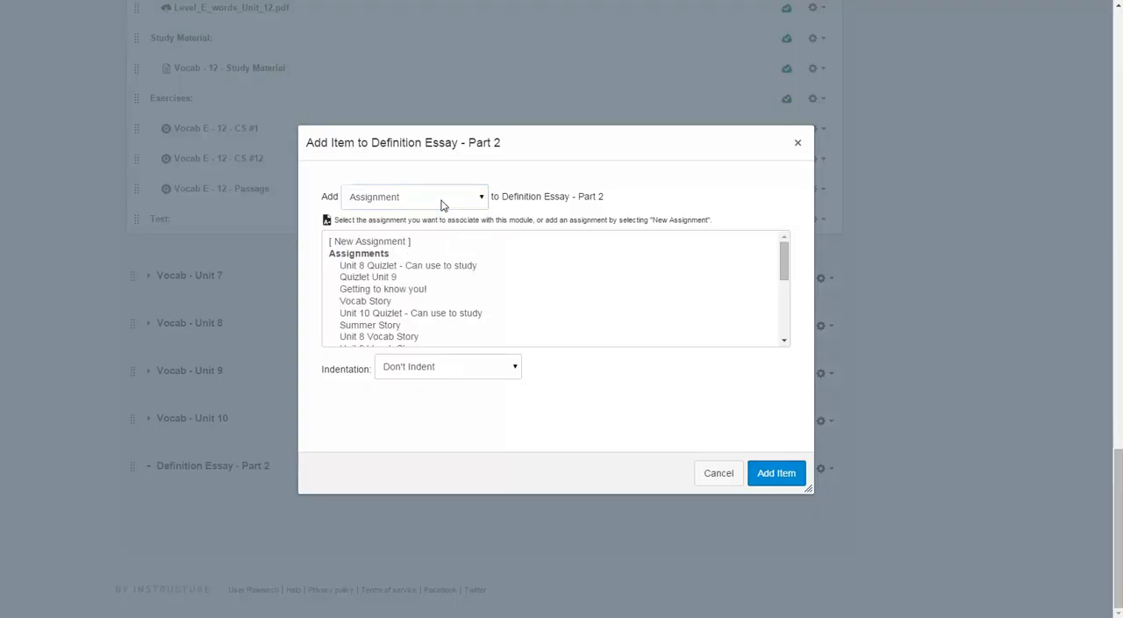
pyautogui.scroll(-5, 399, 276)
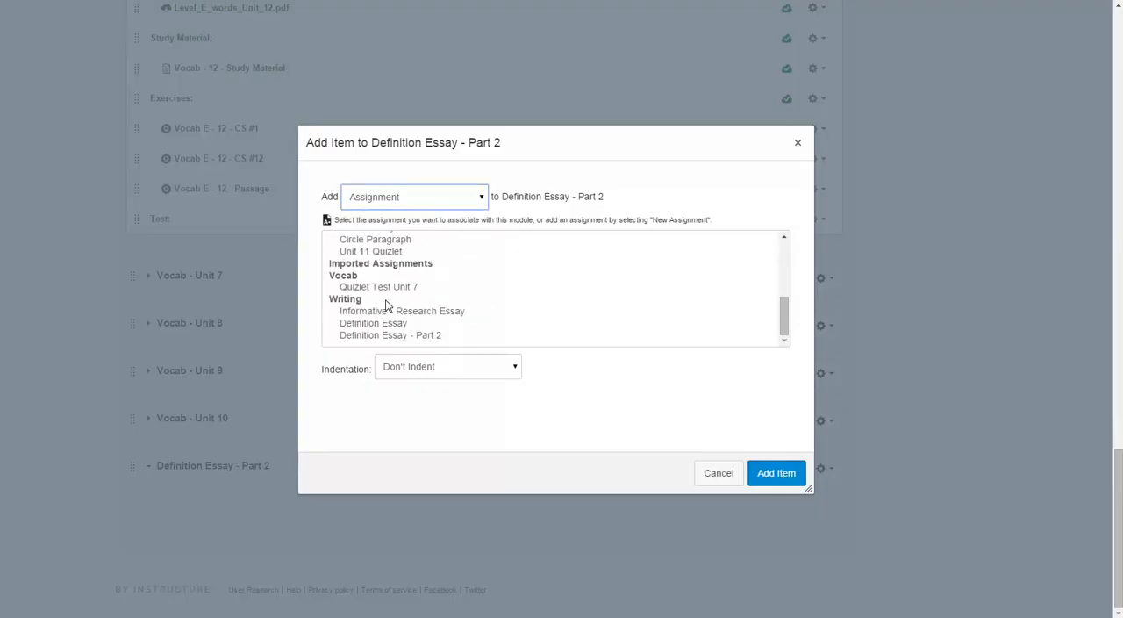
pyautogui.click(386, 336)
pyautogui.click(779, 476)
# Publish the "Definition Essay - Part 2" assignment and the module that contains it.
pyautogui.click(786, 500)
pyautogui.click(760, 474)
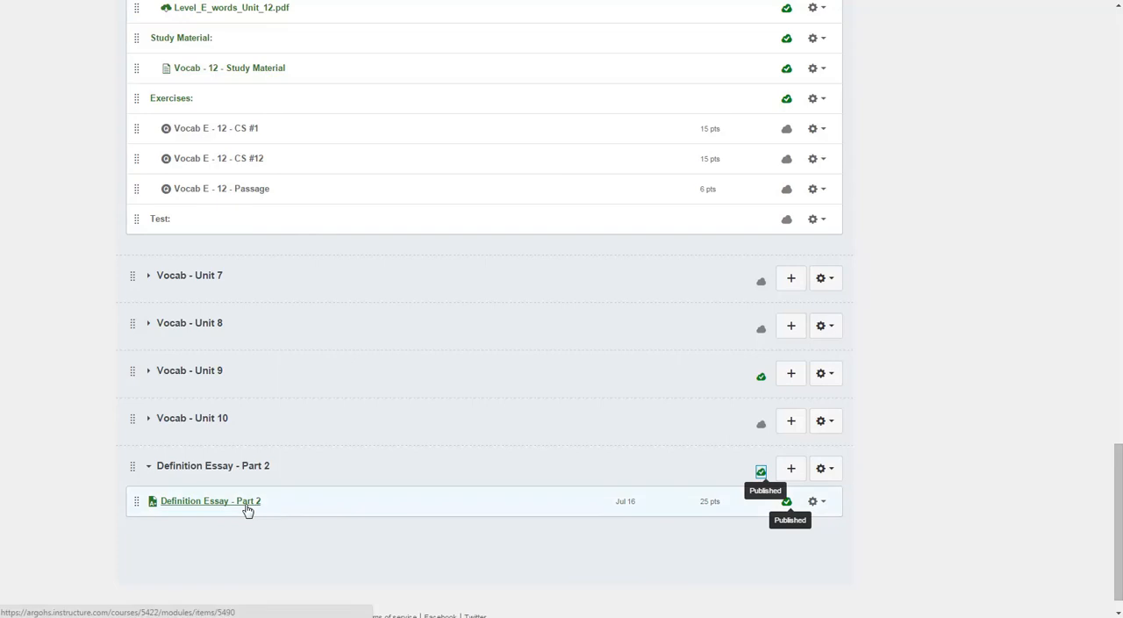
pyautogui.scroll(5, 55, 436)
pyautogui.scroll(10, 56, 436)
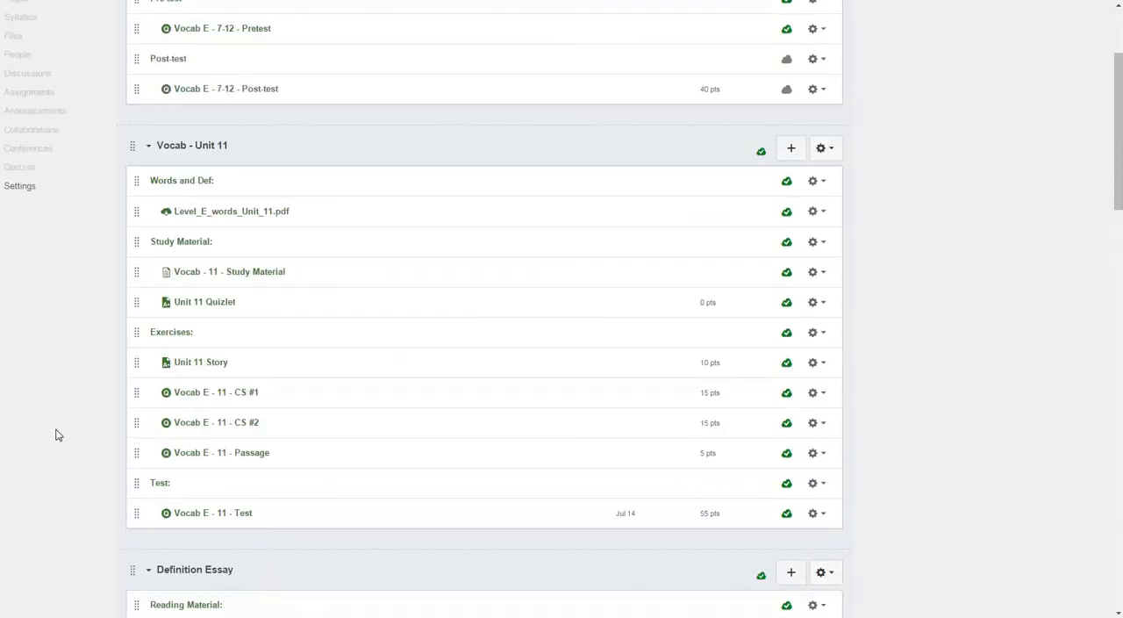
# Enter the course's Student View from the course settings and open the "Definition Essay - Part 2" assignment as the test student.
pyautogui.click(32, 194)
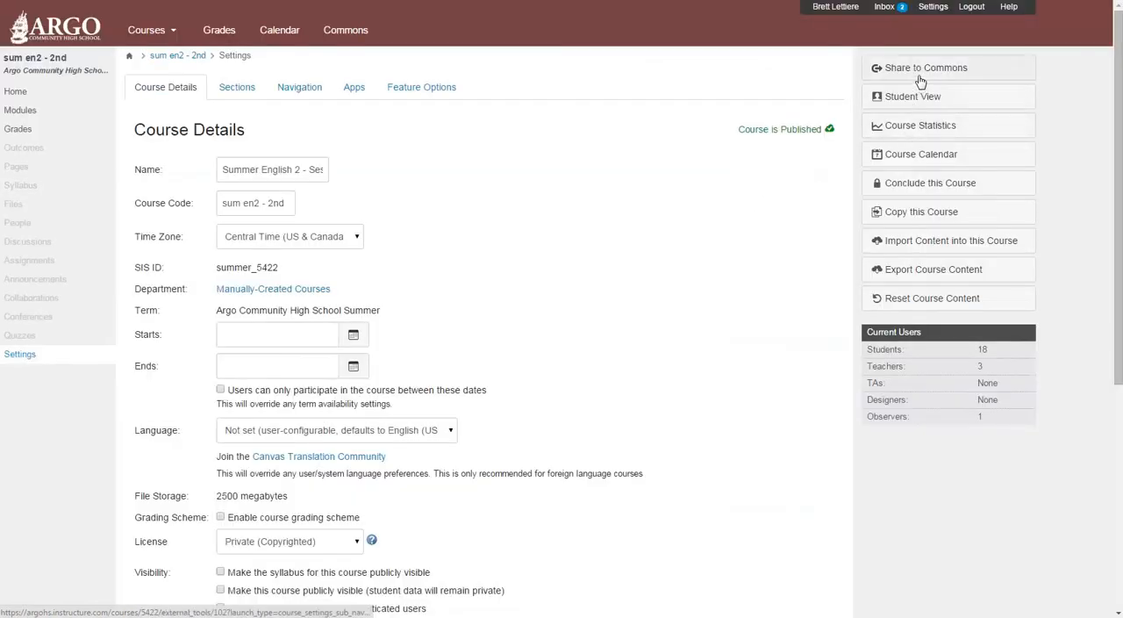
pyautogui.click(917, 97)
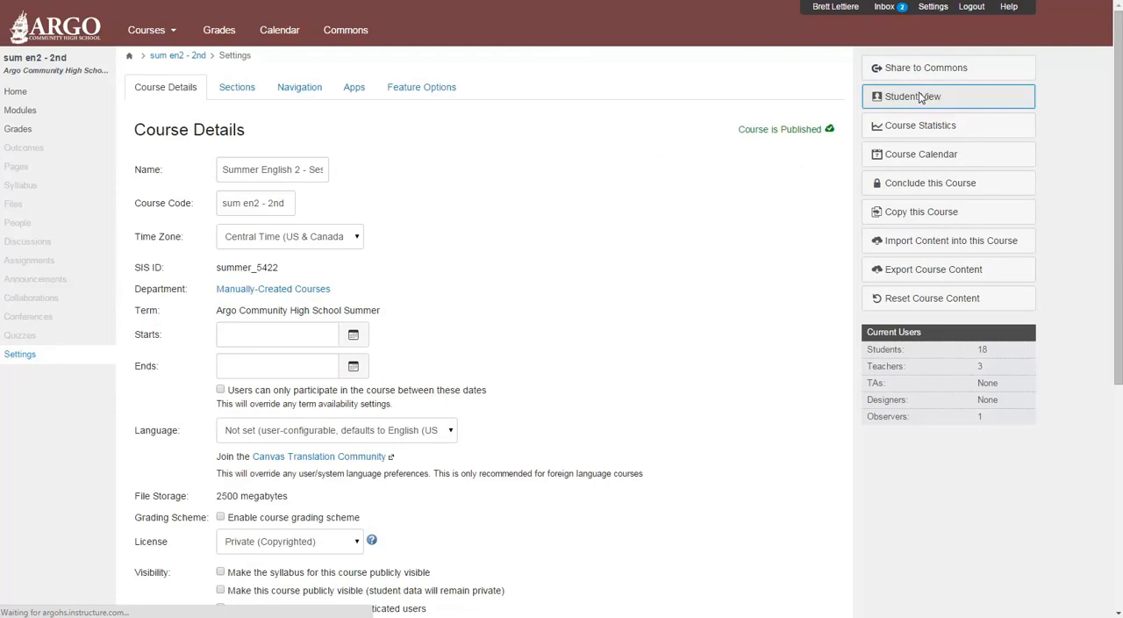
pyautogui.scroll(-4, 276, 180)
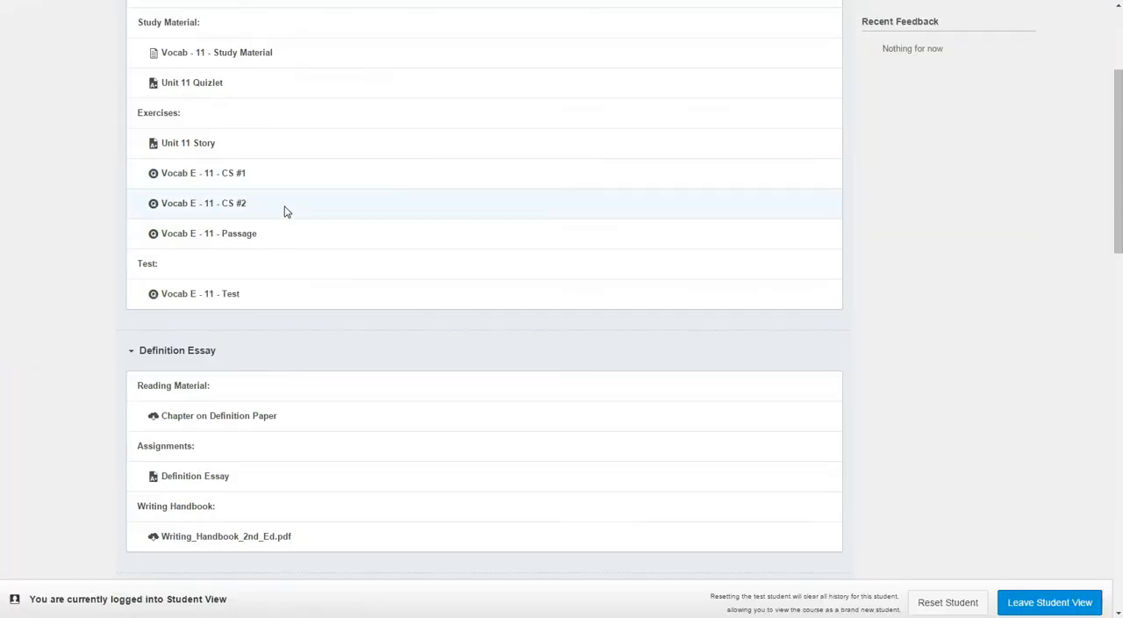
pyautogui.scroll(-12, 292, 254)
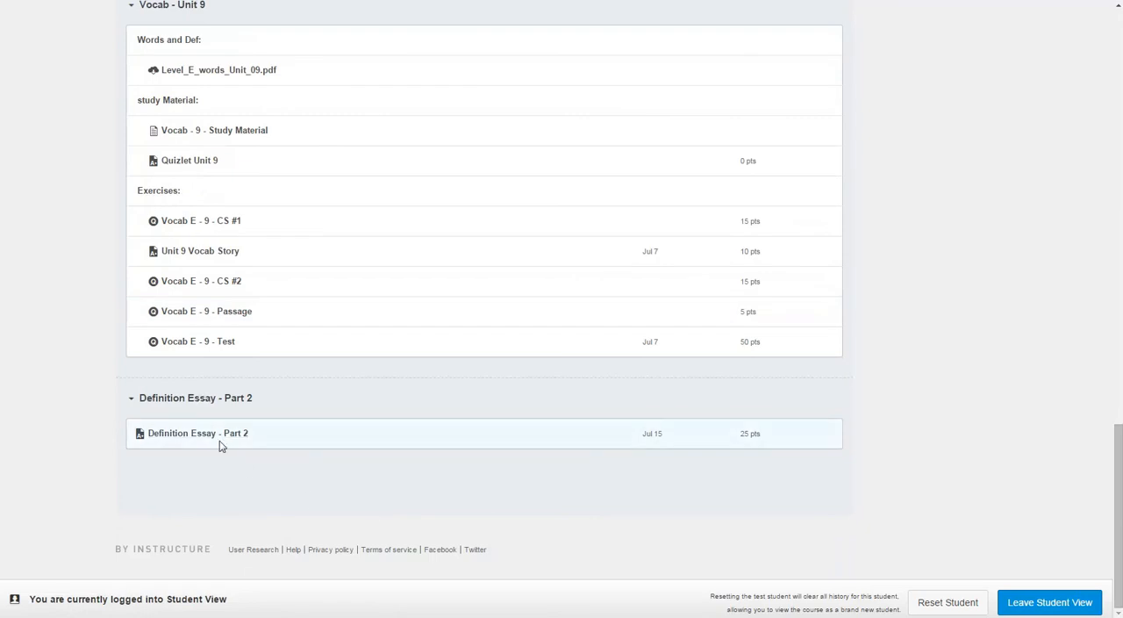
pyautogui.click(241, 436)
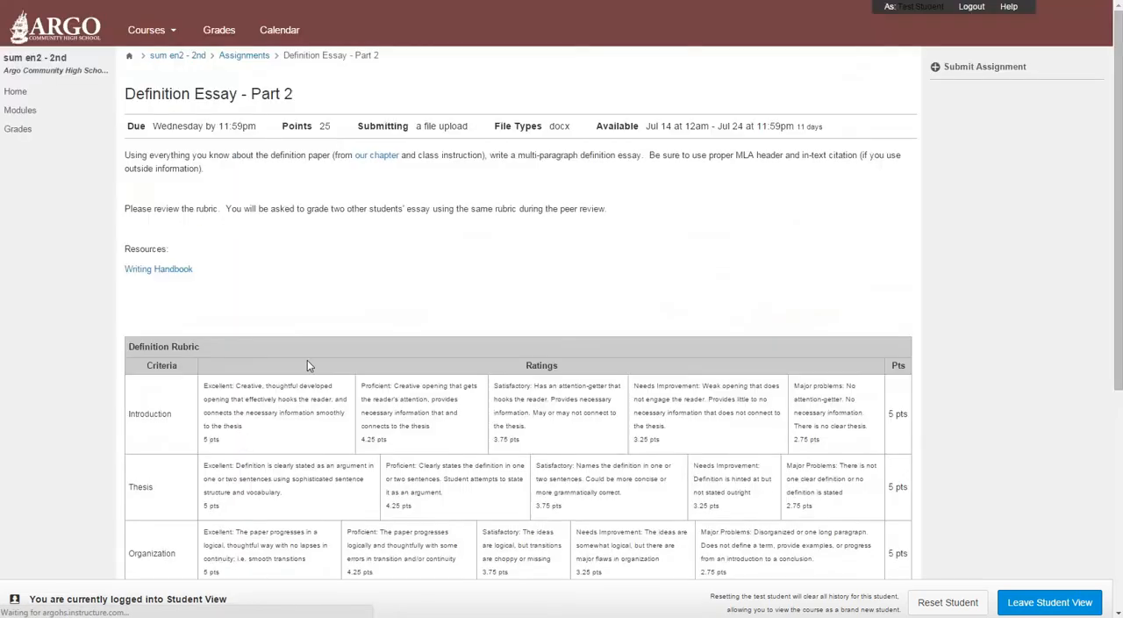
# Review the assignment's Definition Rubric and its written instructions as they appear to a student.
pyautogui.scroll(-1, 535, 307)
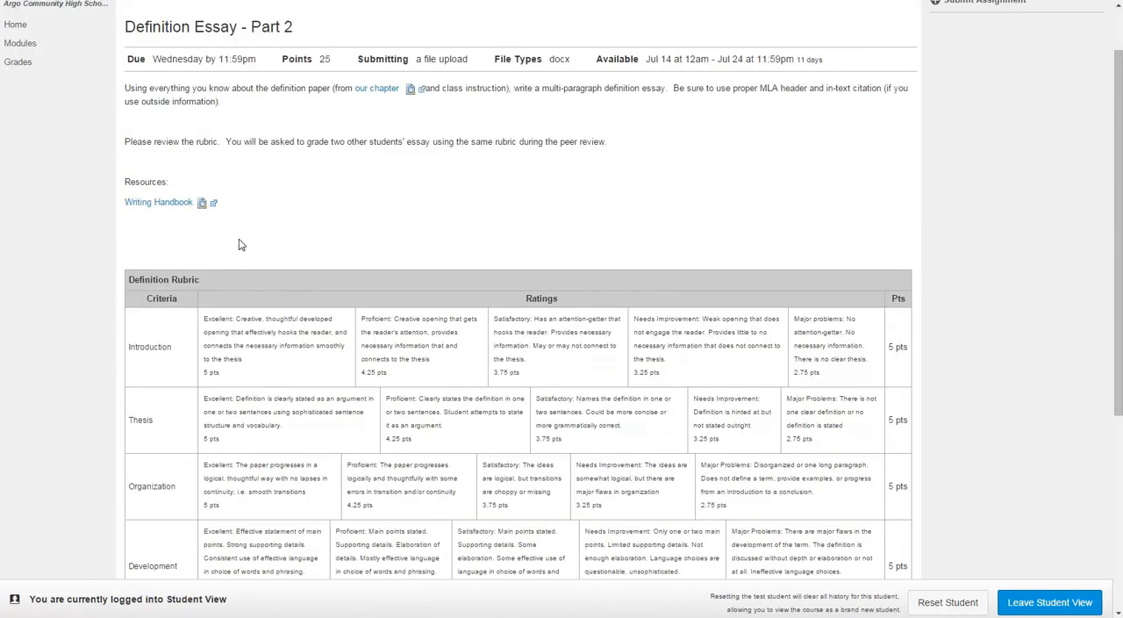
pyautogui.scroll(-3, 332, 411)
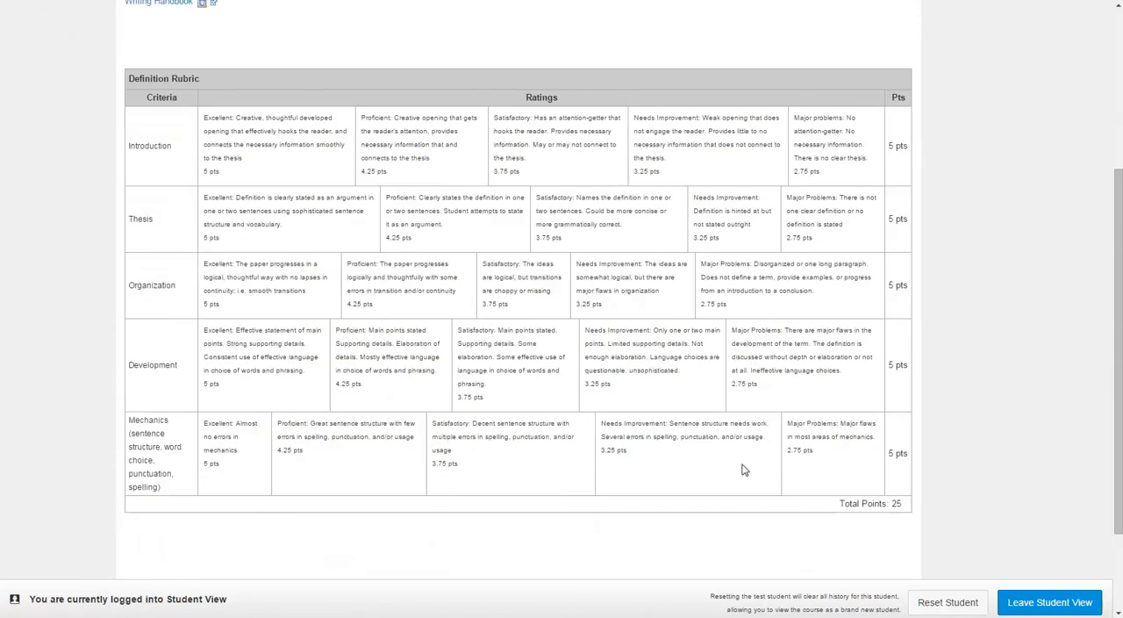
pyautogui.scroll(3, 756, 411)
pyautogui.scroll(1, 640, 372)
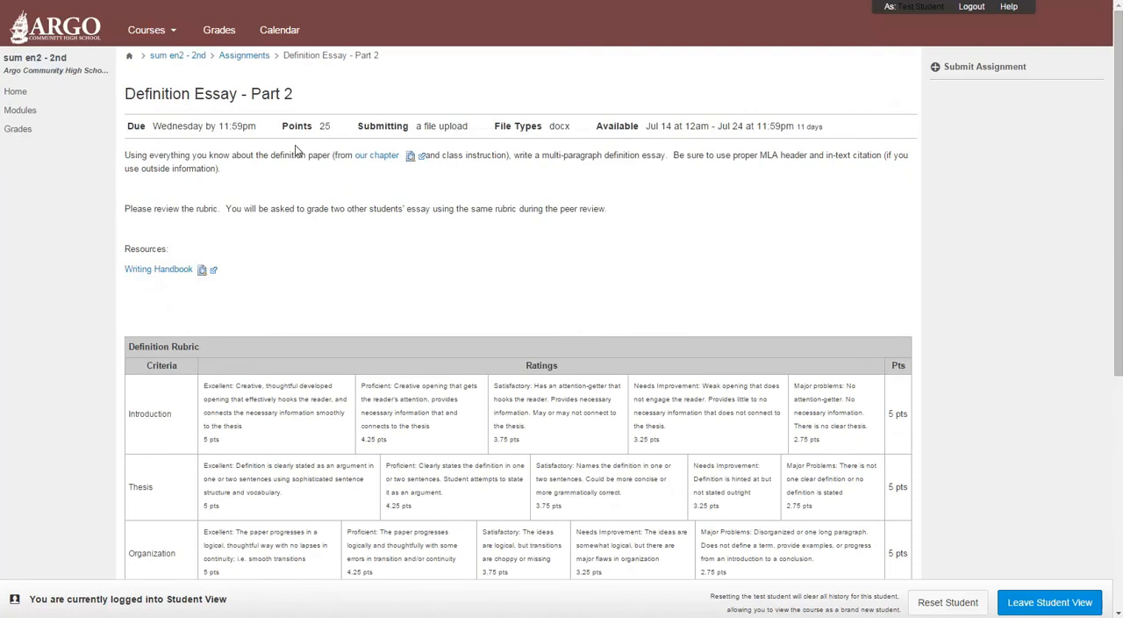
pyautogui.moveTo(134, 156); pyautogui.dragTo(481, 230)
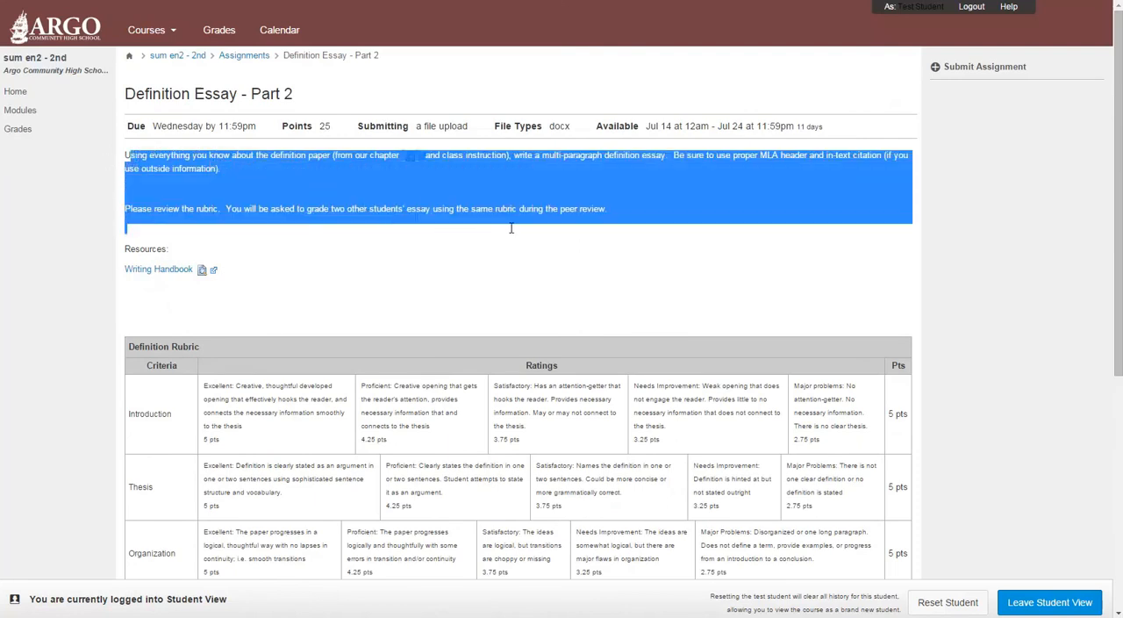
pyautogui.click(869, 273)
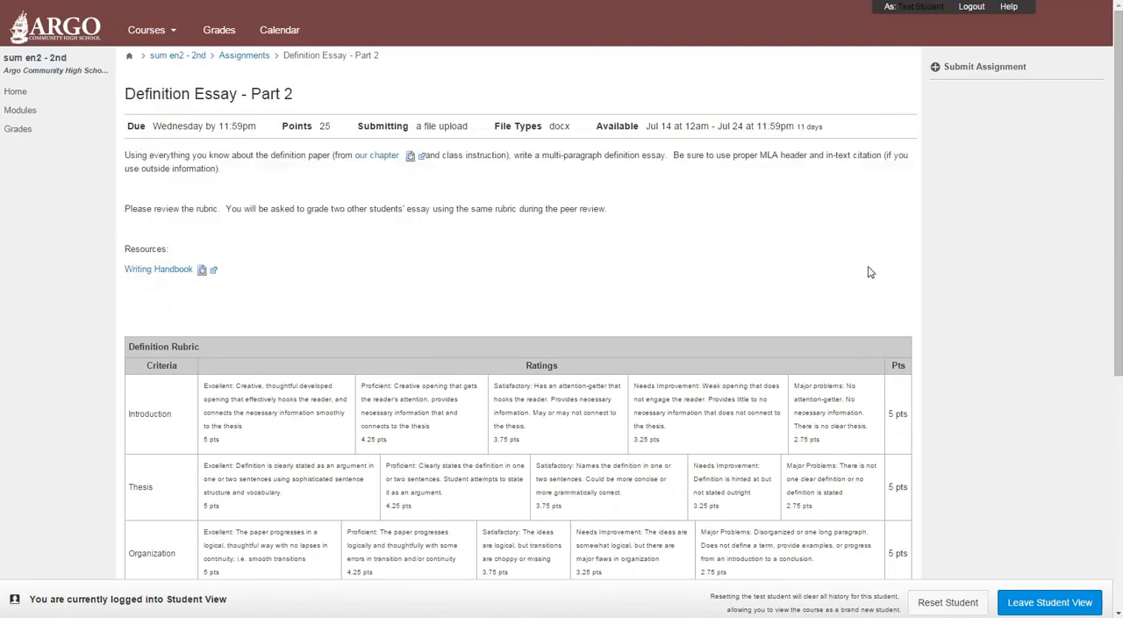
# Start a submission for the assignment and examine its File Upload and ACHS 217 OneDrive options along with the rubric below.
pyautogui.click(963, 70)
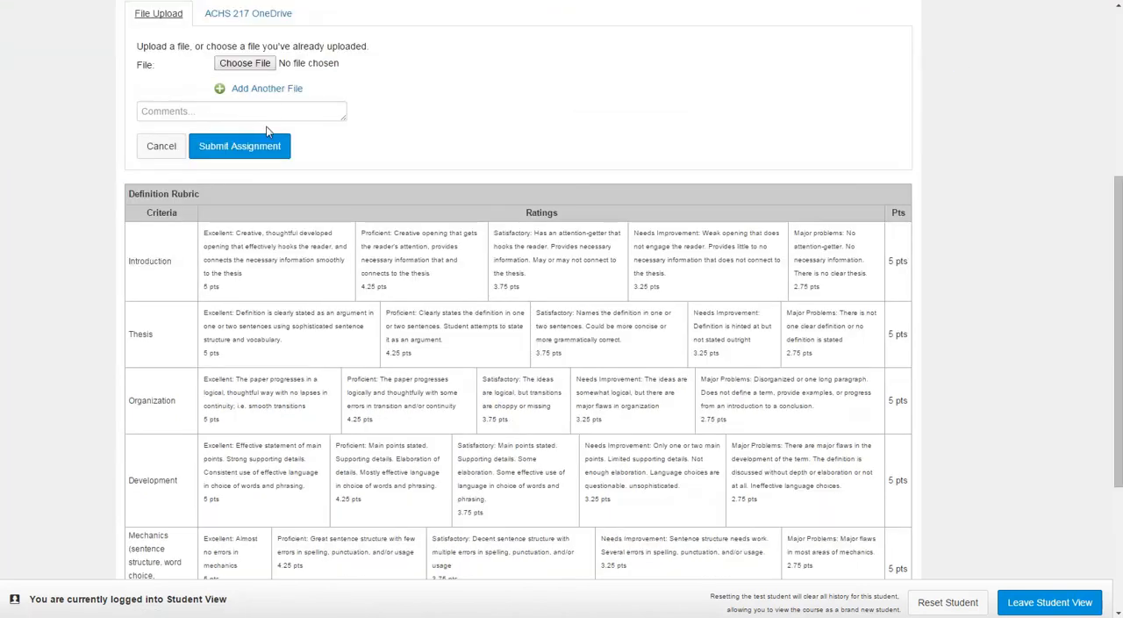
pyautogui.scroll(2, 286, 259)
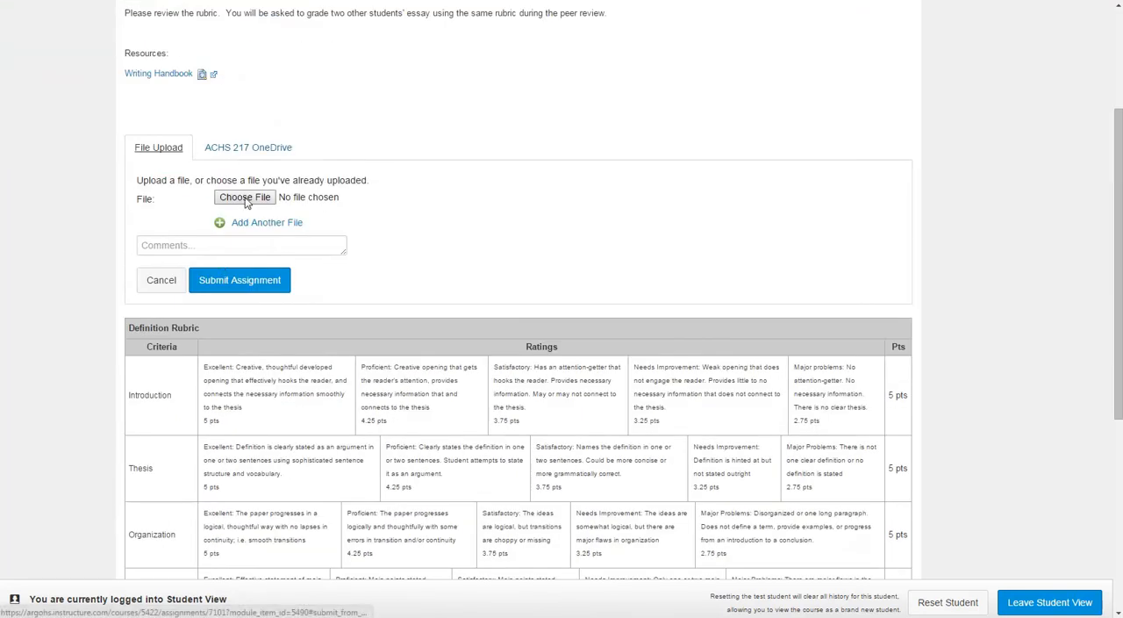
pyautogui.click(269, 150)
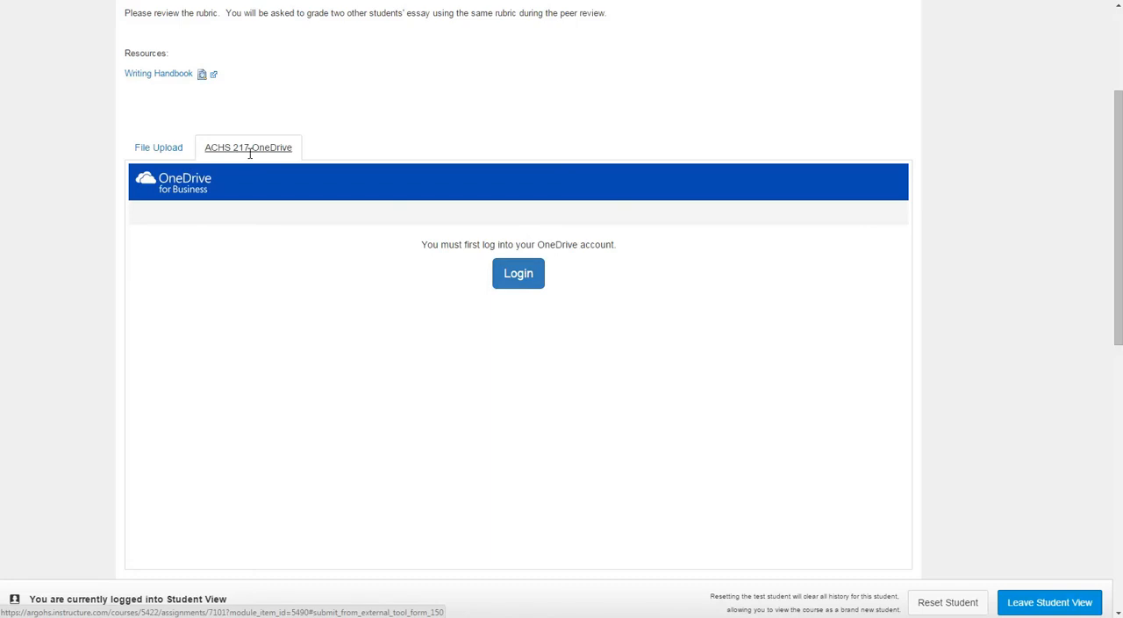
pyautogui.click(160, 146)
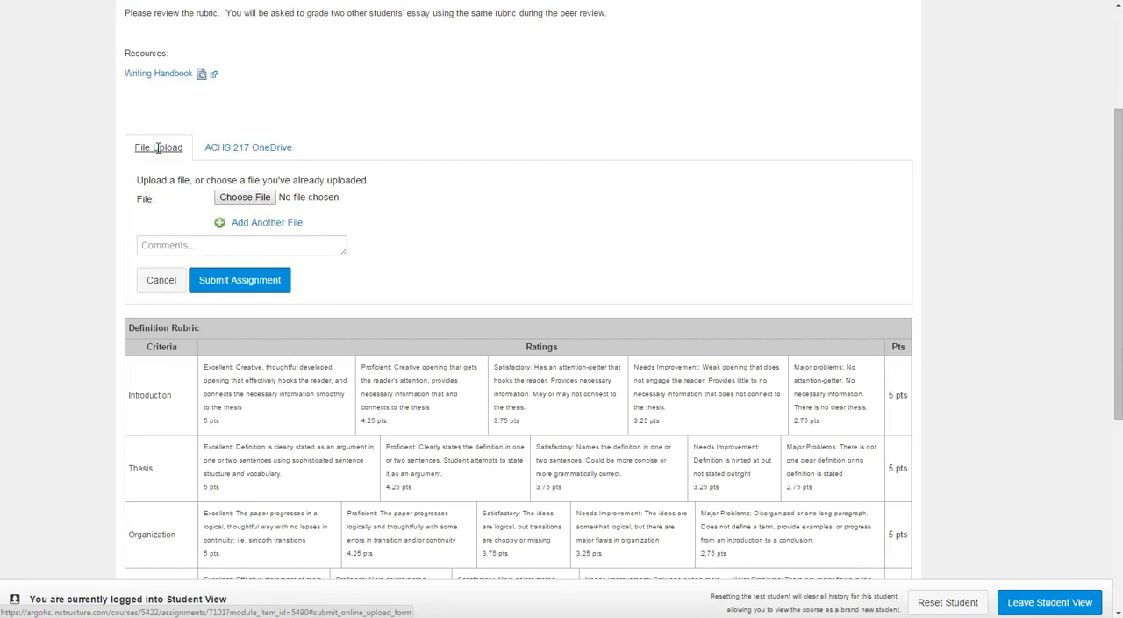
pyautogui.scroll(-4, 325, 323)
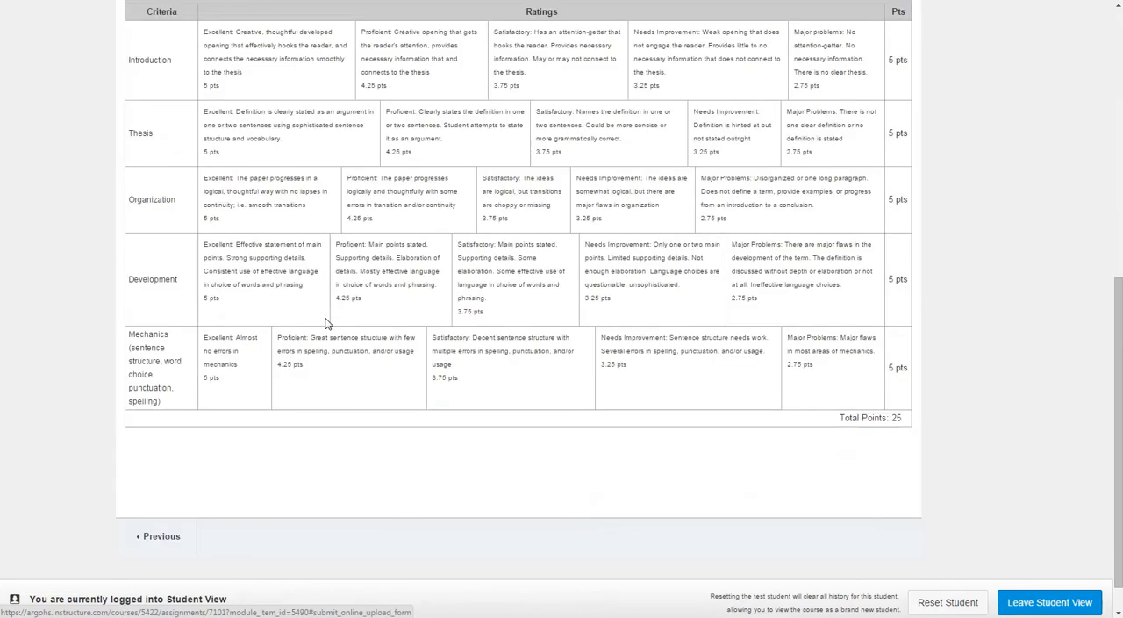
pyautogui.scroll(6, 665, 447)
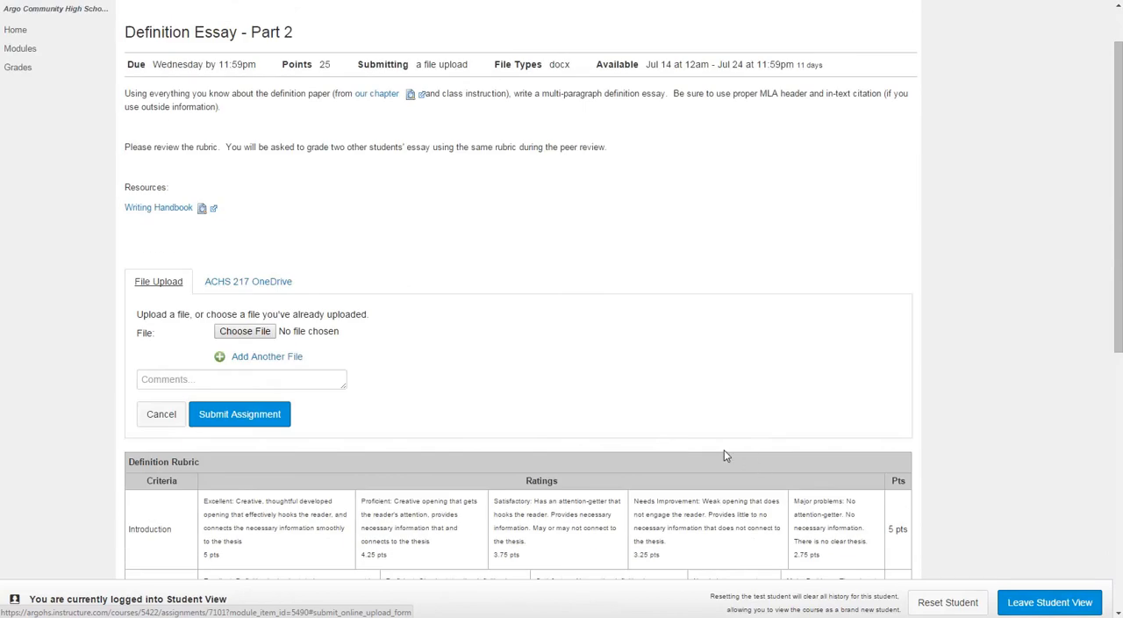